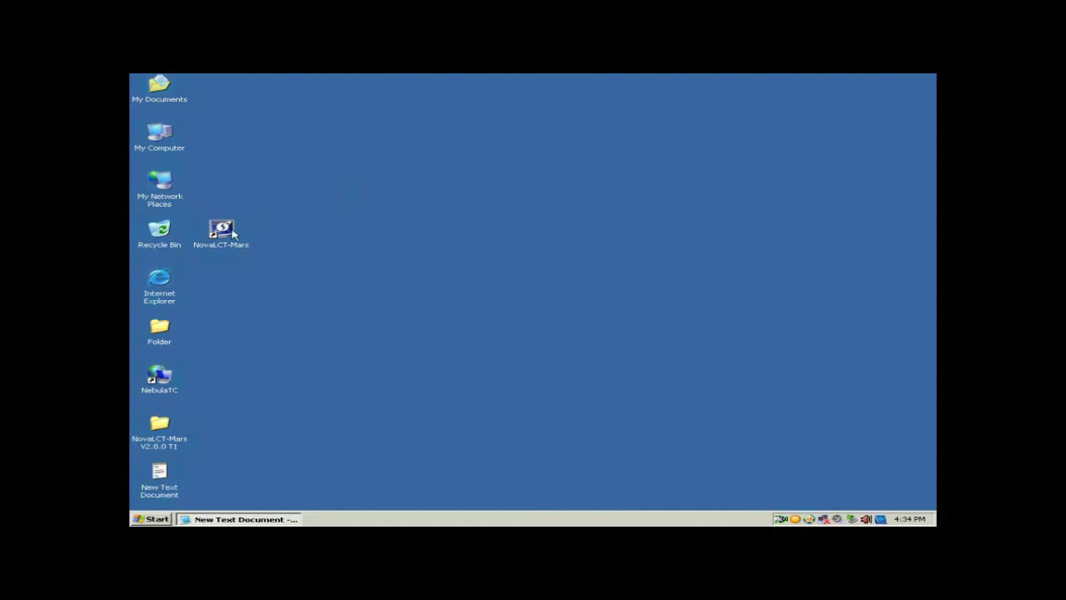
- Launch NovaLCT-Mars and log in as an advanced user with the password kept in Notepad
click(233, 235)
double_click(233, 235)
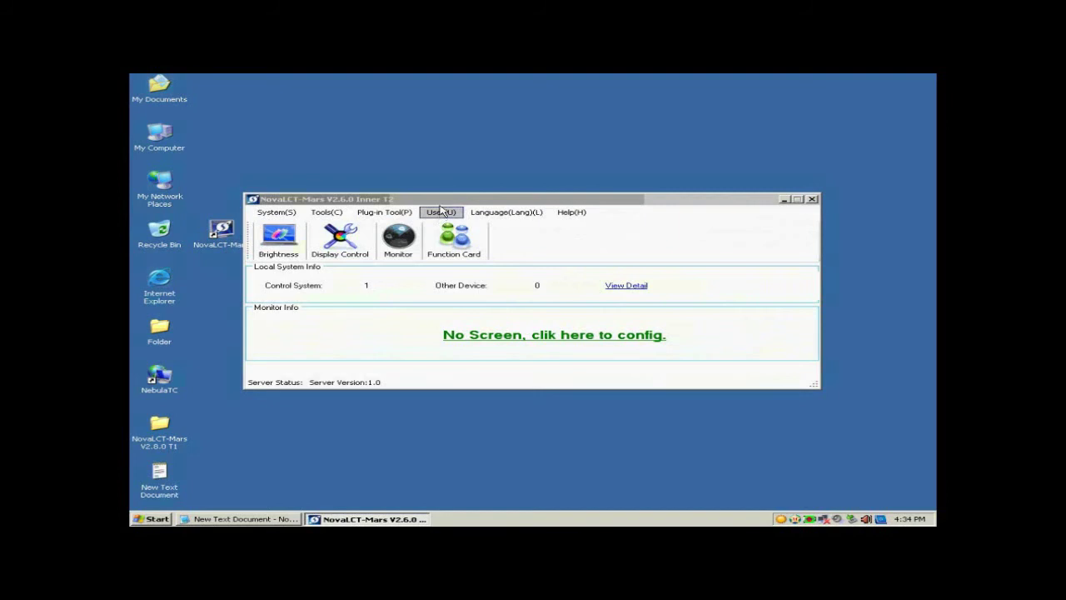
click(440, 215)
click(457, 226)
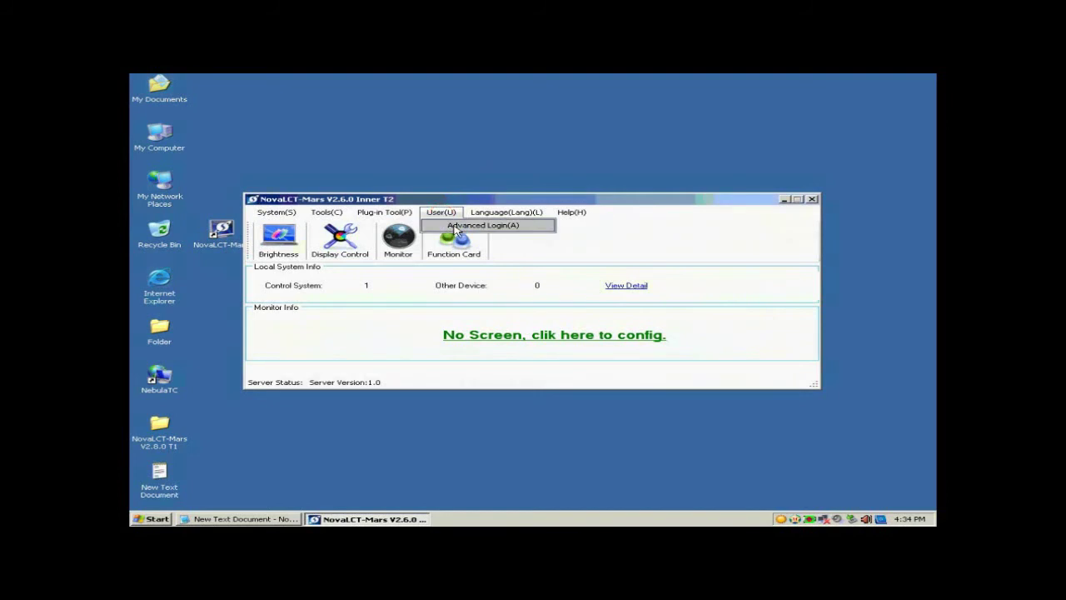
click(275, 518)
drag(620, 407, 588, 406)
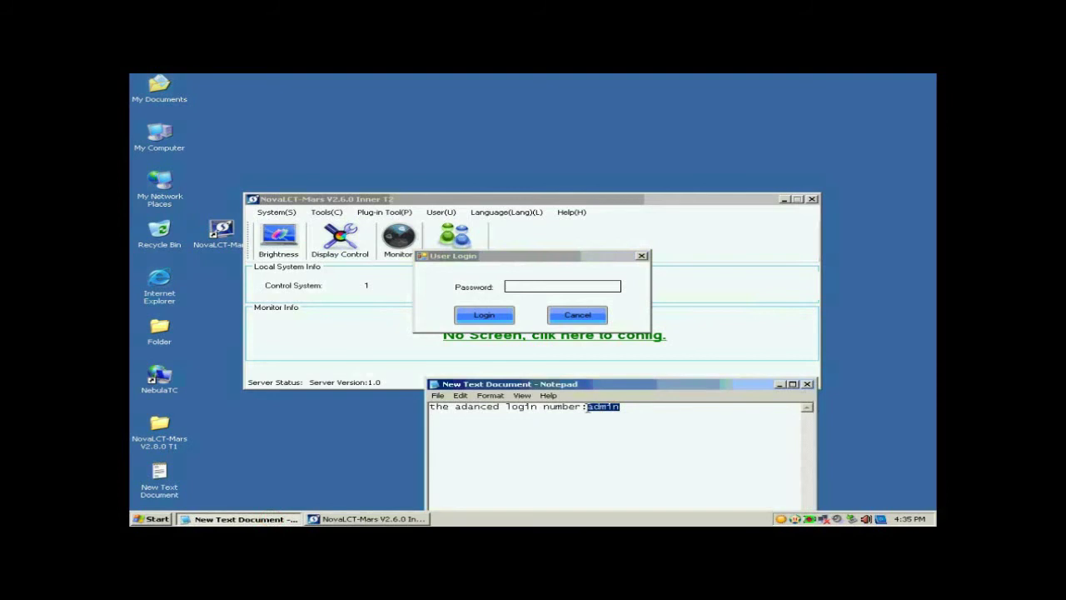
click(564, 288)
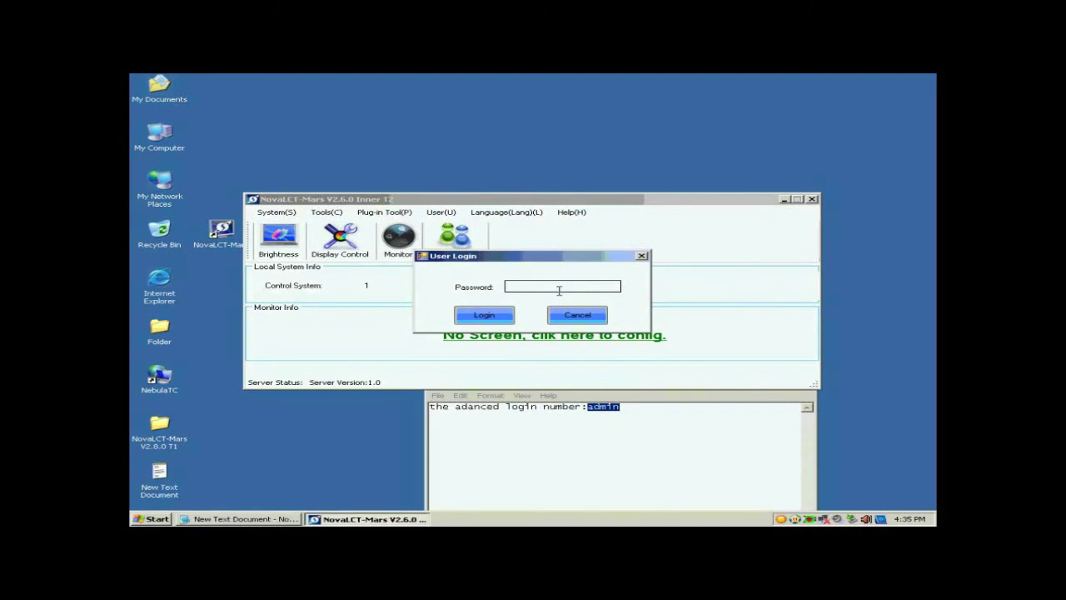
text(admin)
click(483, 315)
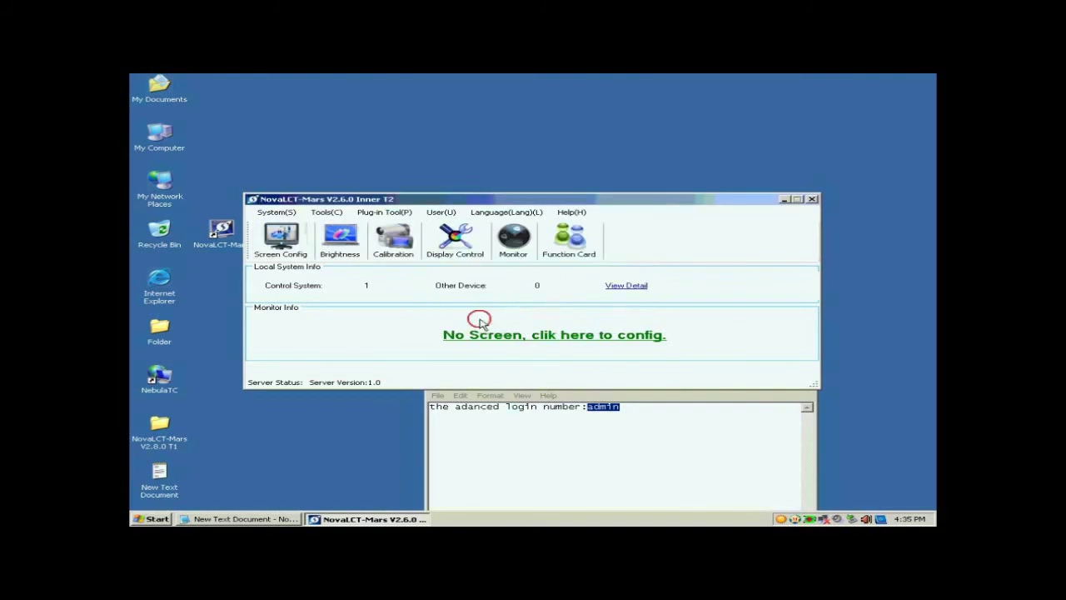
- Configure the screen on COM3 and set the sending board to 1024 × 768 at 60 Hz
click(291, 242)
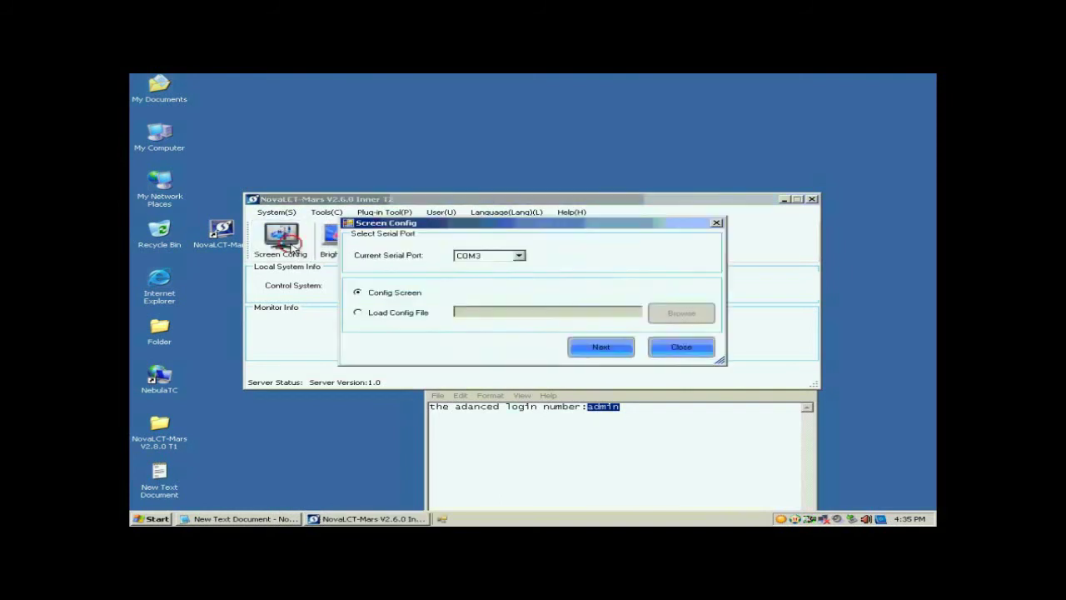
click(593, 354)
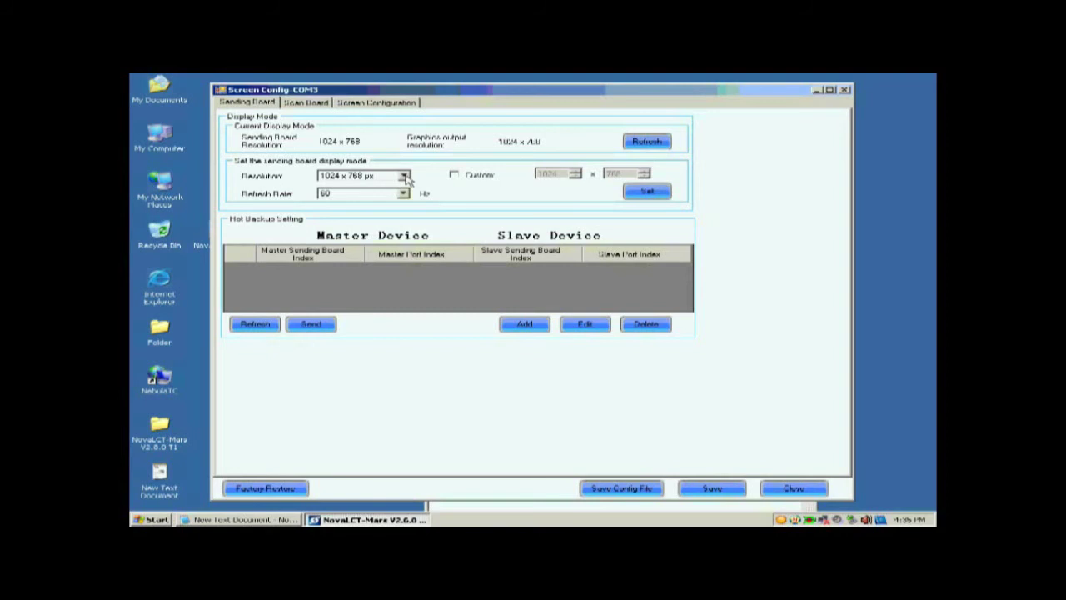
click(406, 178)
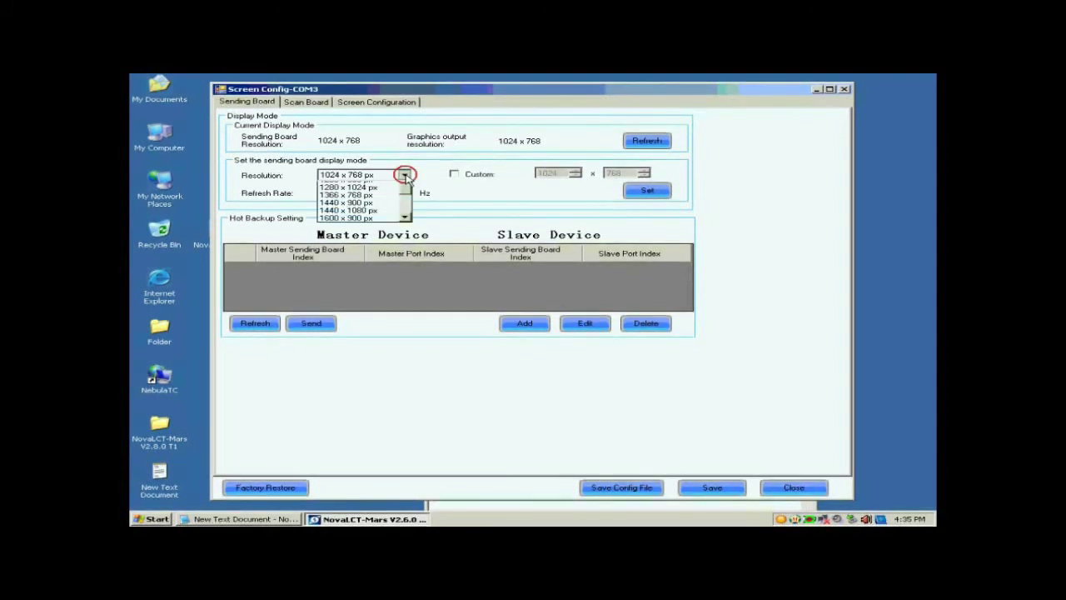
click(384, 188)
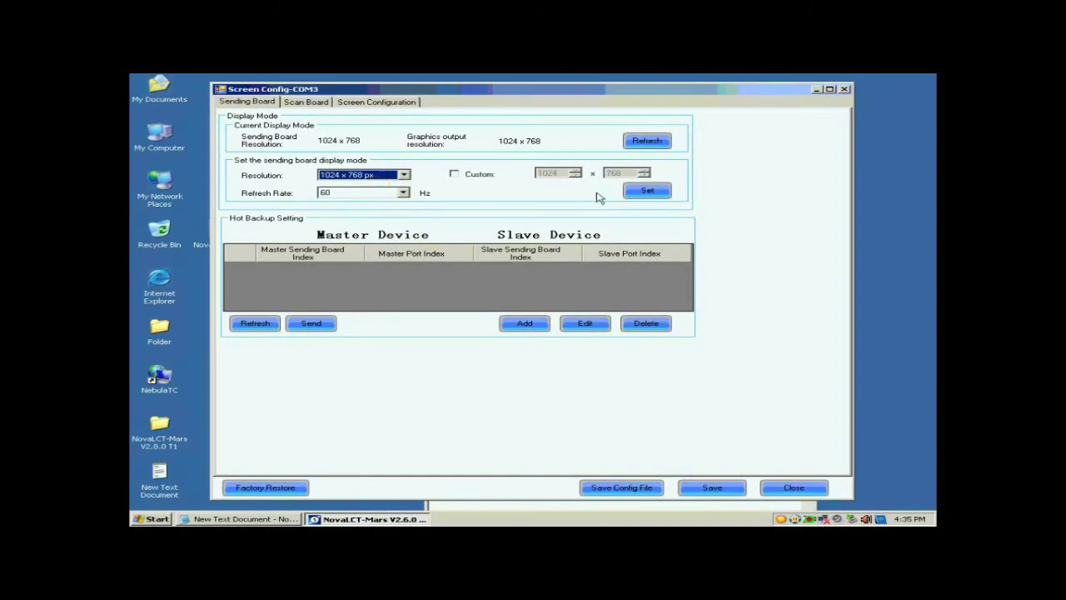
click(643, 191)
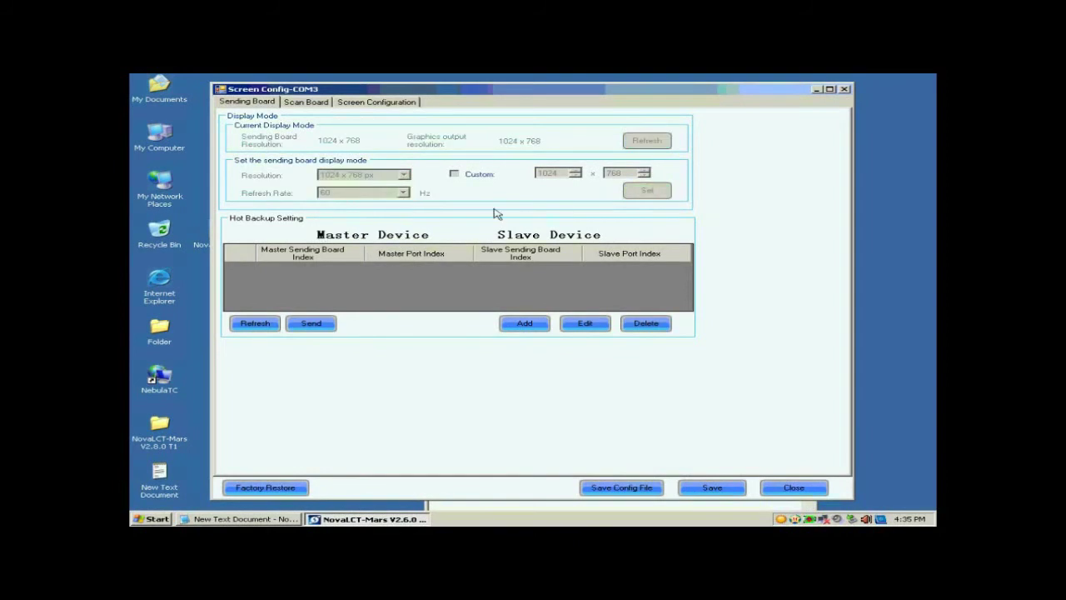
click(305, 102)
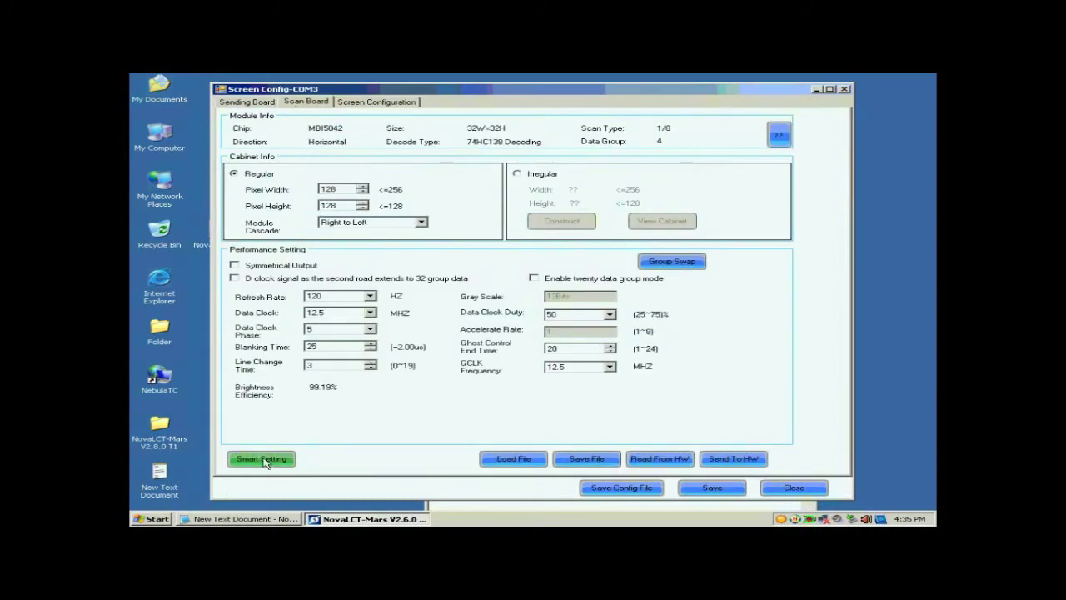
- Start Smart Setting with Option 1, using Concurrent data type and the MBI5036 chip
click(262, 459)
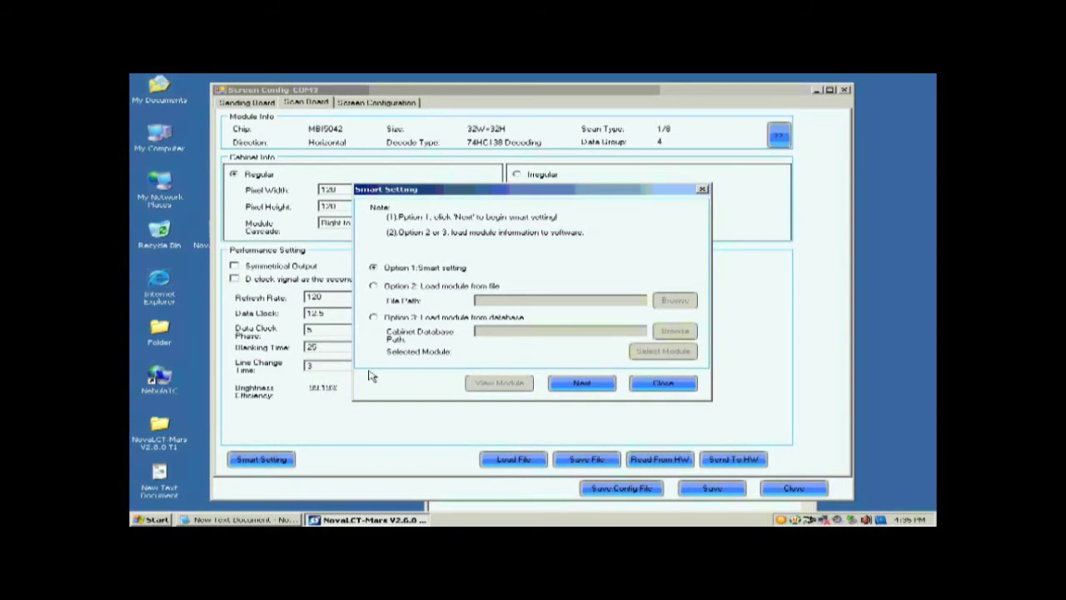
click(577, 383)
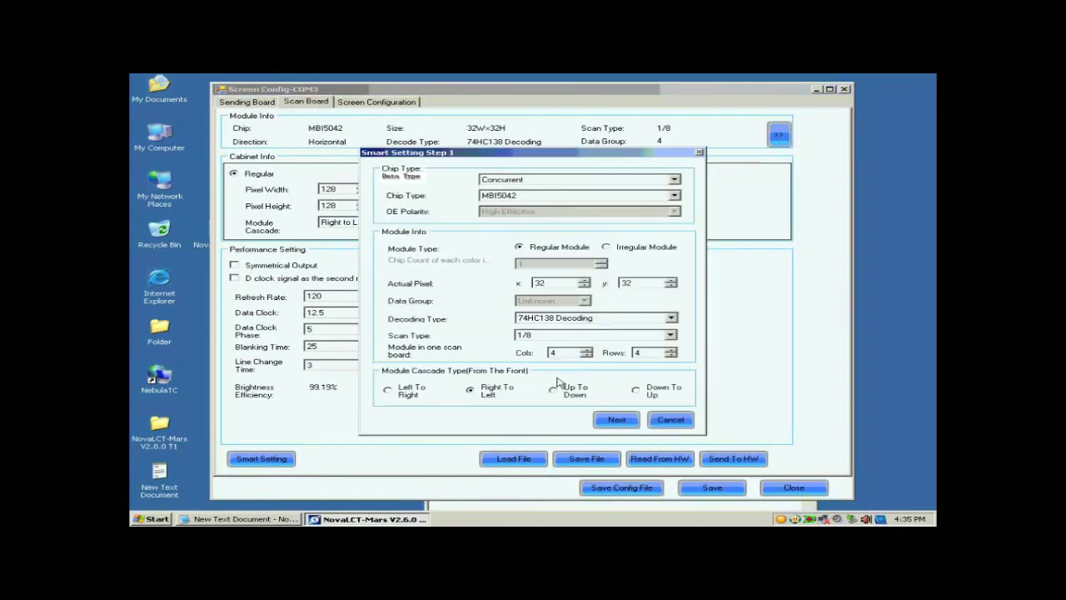
click(534, 182)
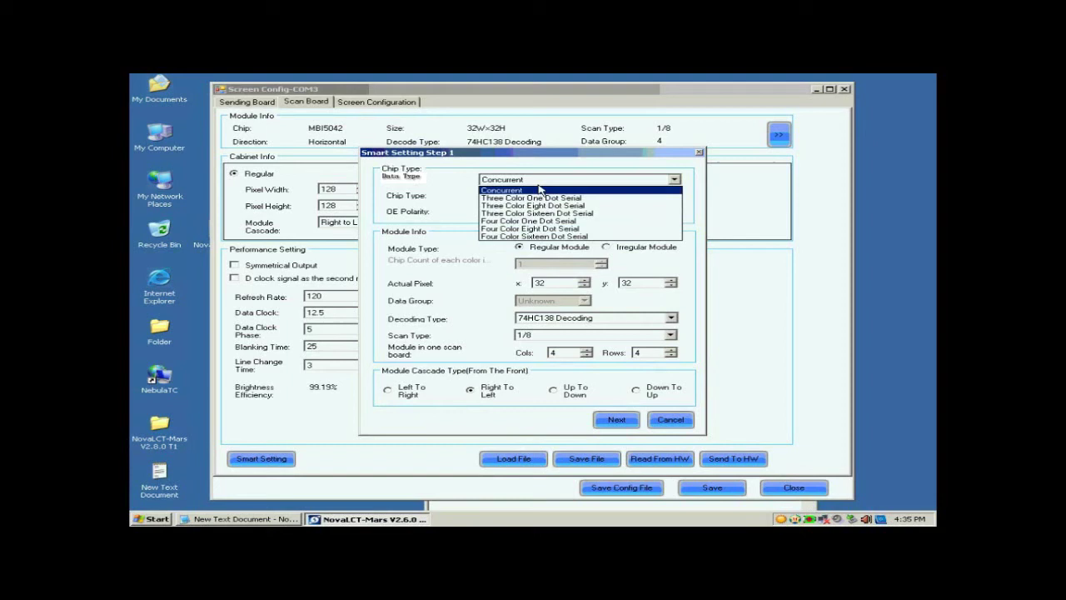
click(536, 189)
click(537, 199)
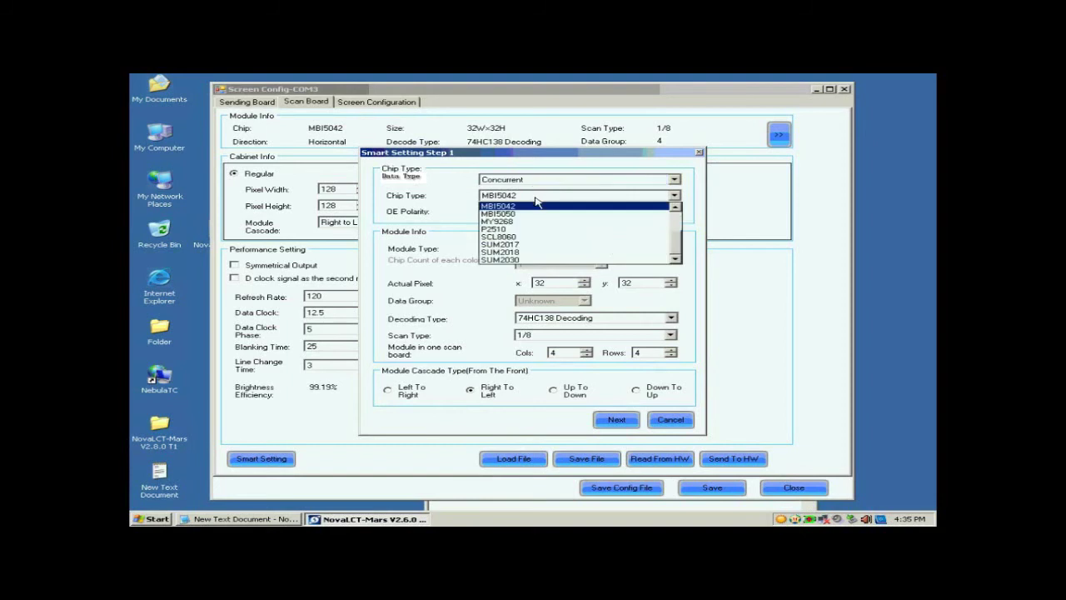
drag(674, 246, 675, 219)
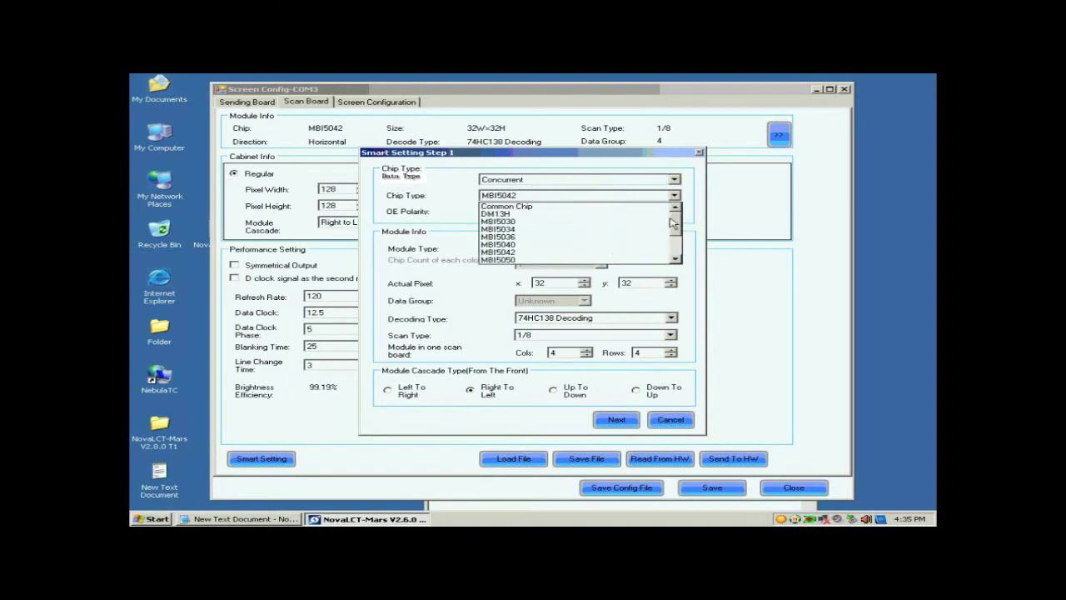
click(577, 237)
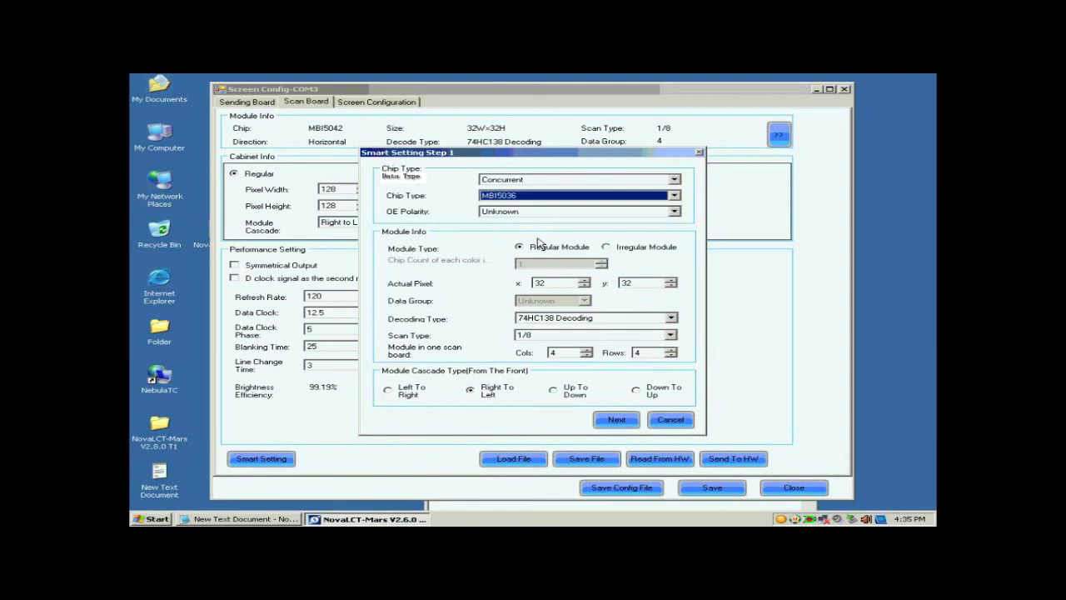
- Mark it a Regular Module with 74HC138 decoding and Unknown scan type
click(536, 248)
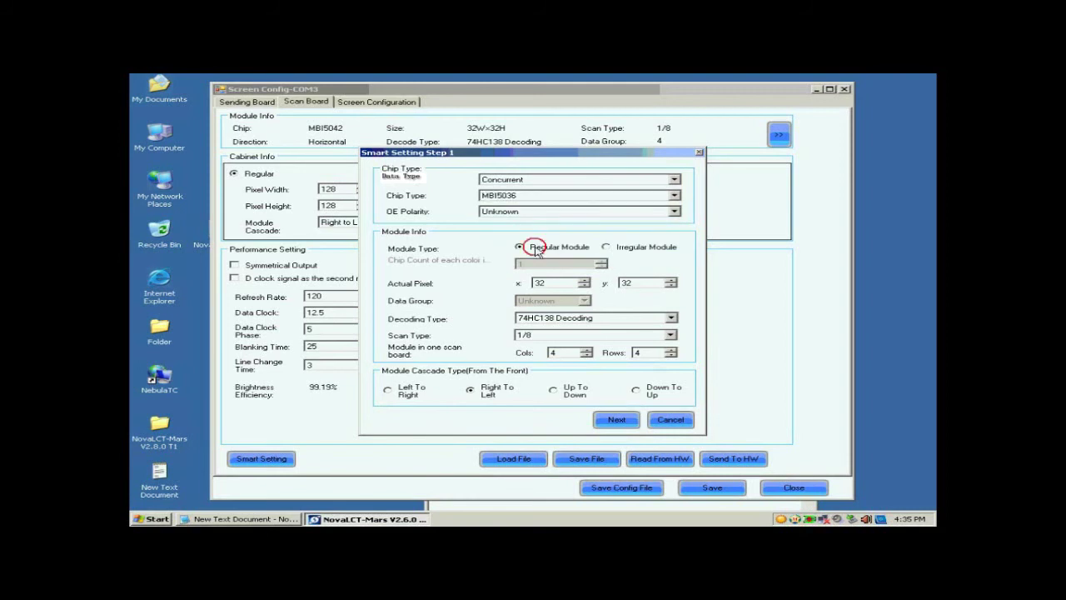
click(541, 282)
click(566, 319)
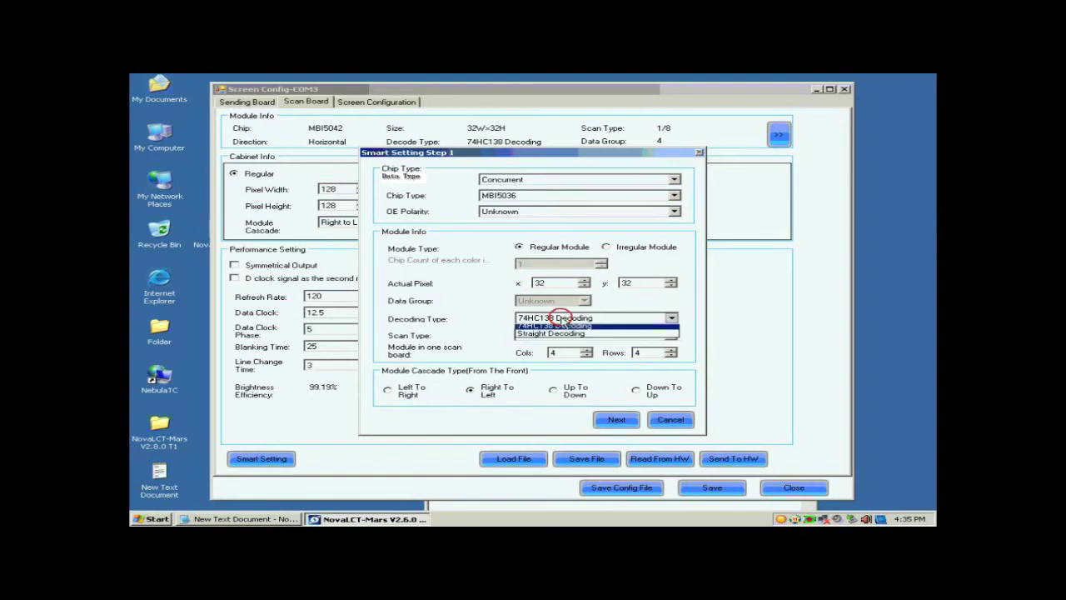
click(565, 335)
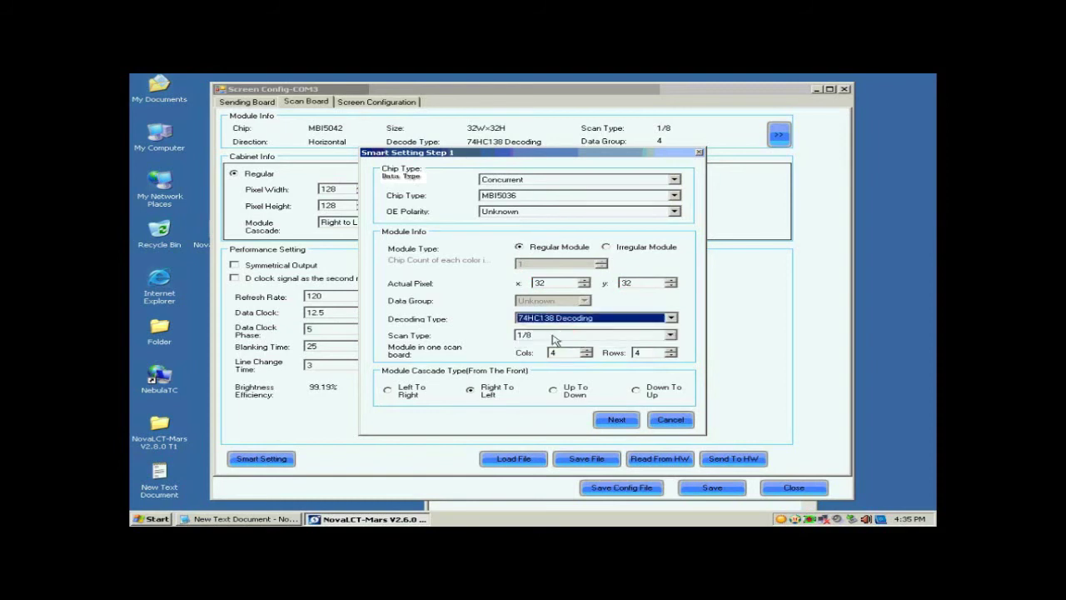
click(561, 335)
click(553, 344)
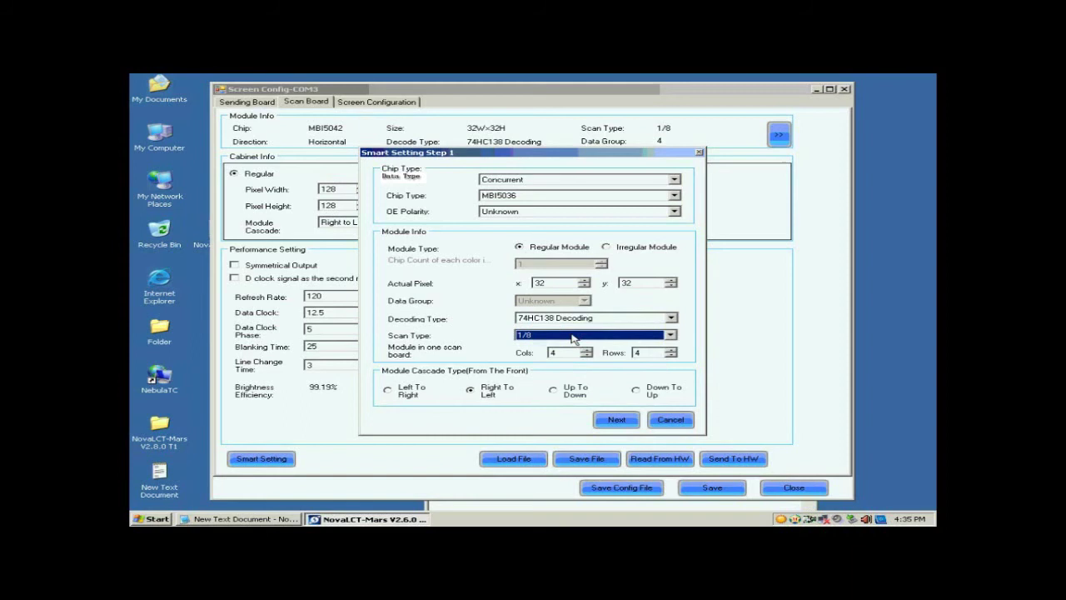
click(643, 336)
click(673, 376)
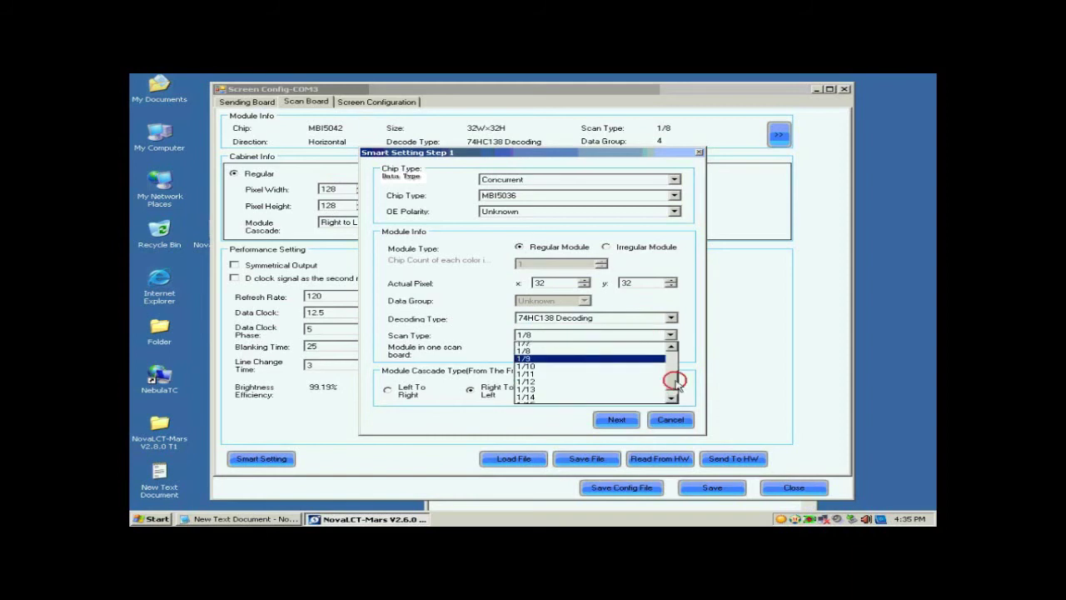
click(633, 346)
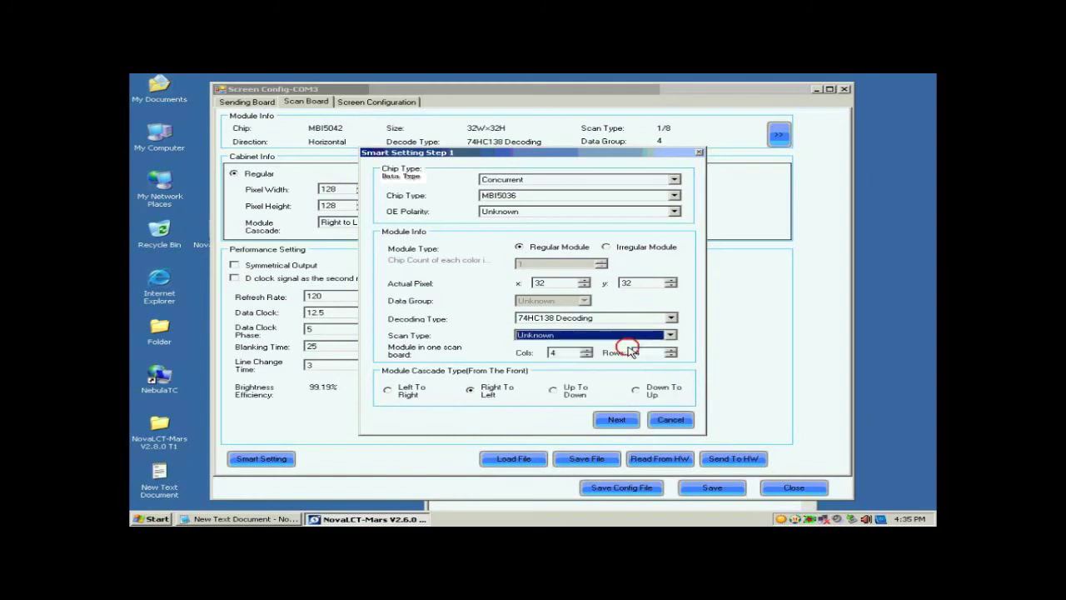
- Change the module column count from 4 to 1
click(577, 352)
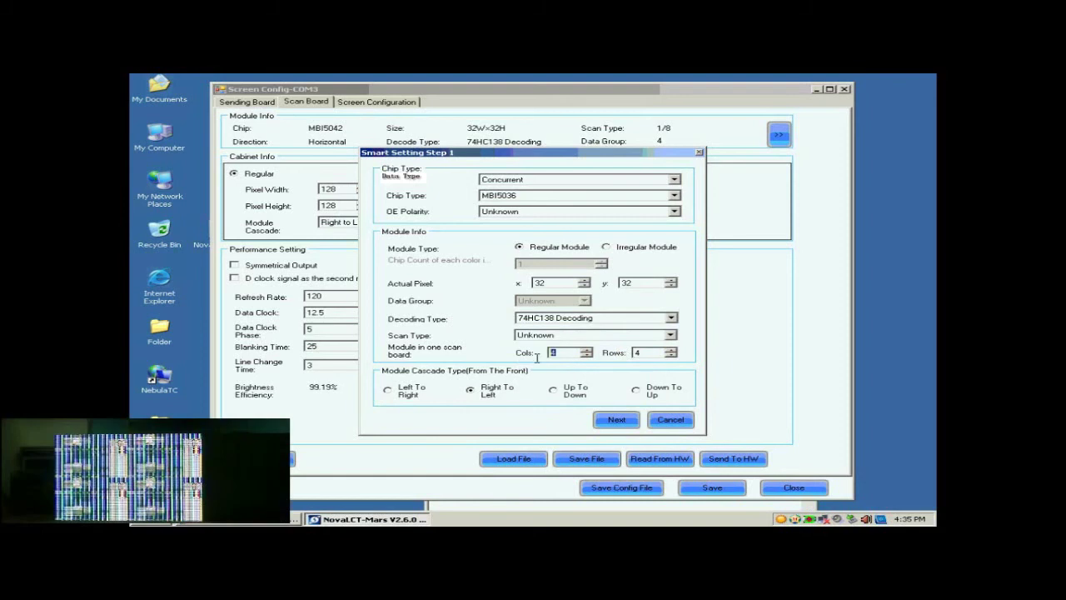
key(BackSpace)
text(1)
click(640, 352)
- Set the row count to 1, keep Right To Left cascade, and confirm Step 1
key(BackSpace)
text(1)
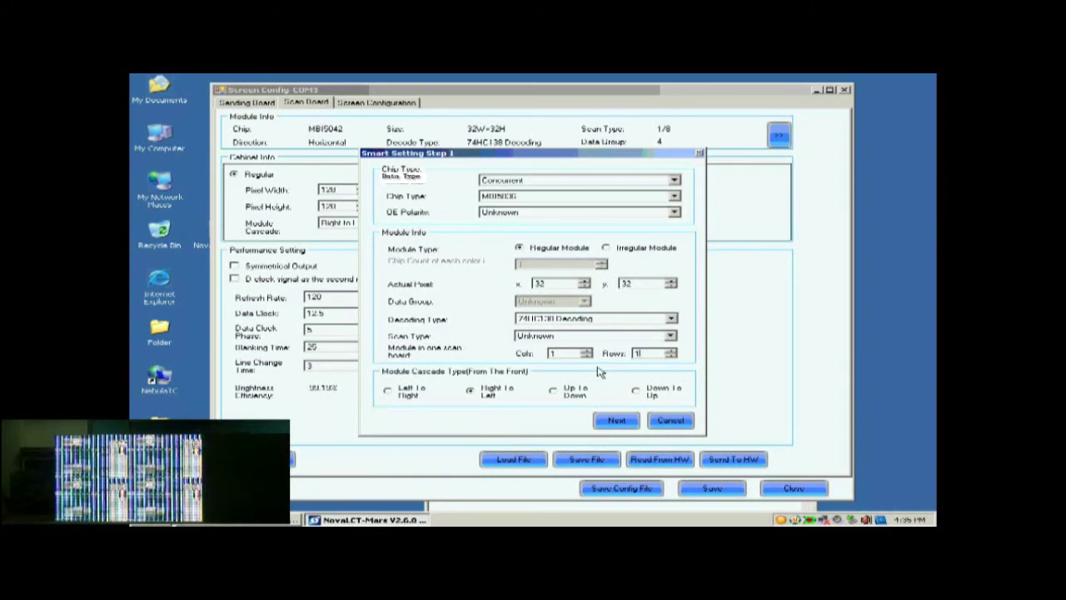
click(474, 390)
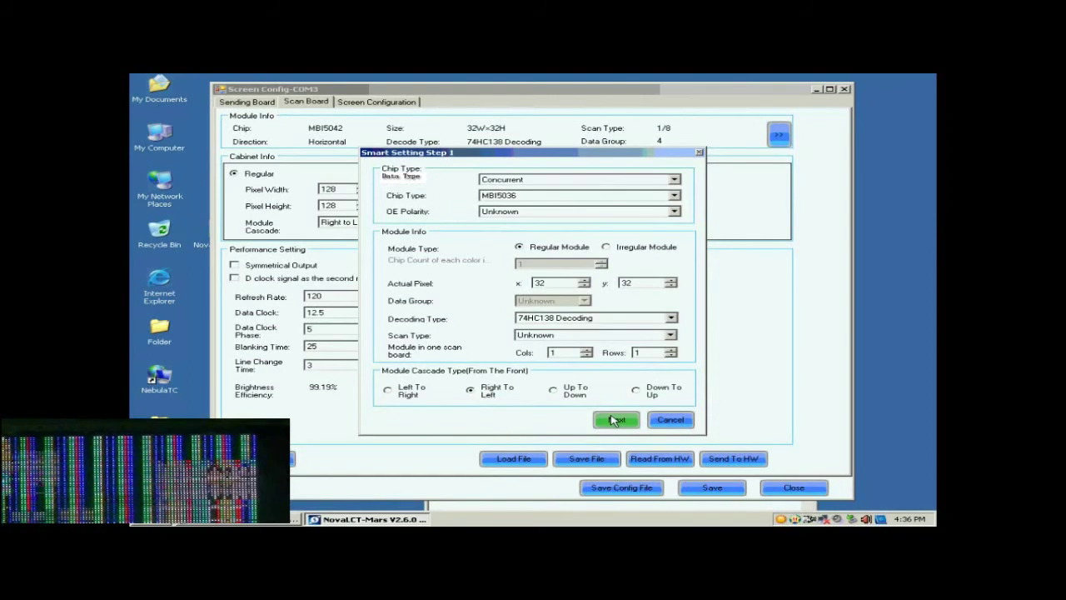
click(615, 420)
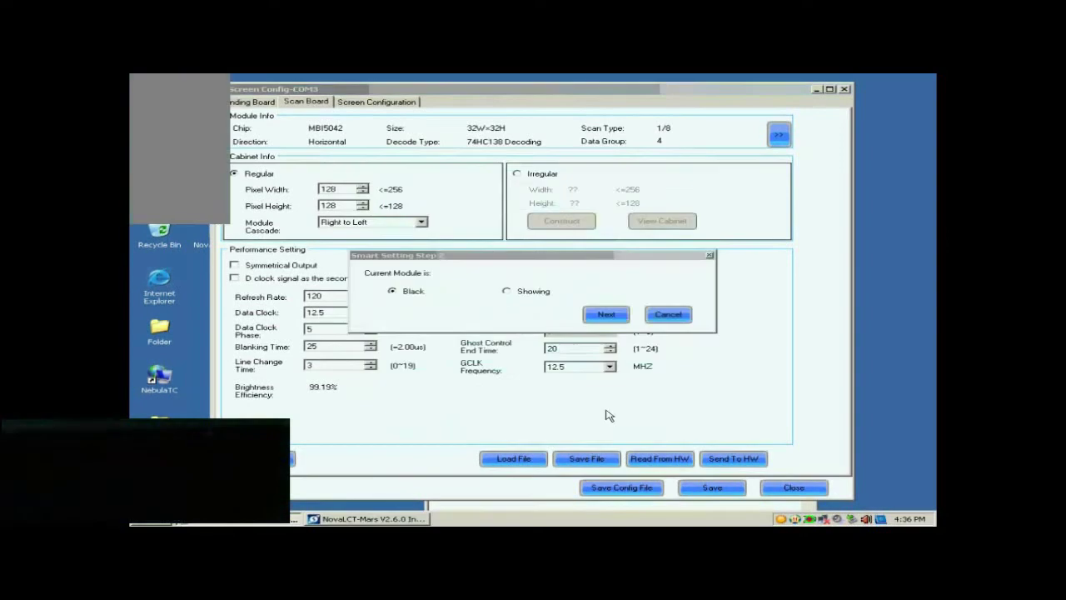
- Confirm the module shows black and assign statuses 2–4 to green, blue and dark
click(602, 316)
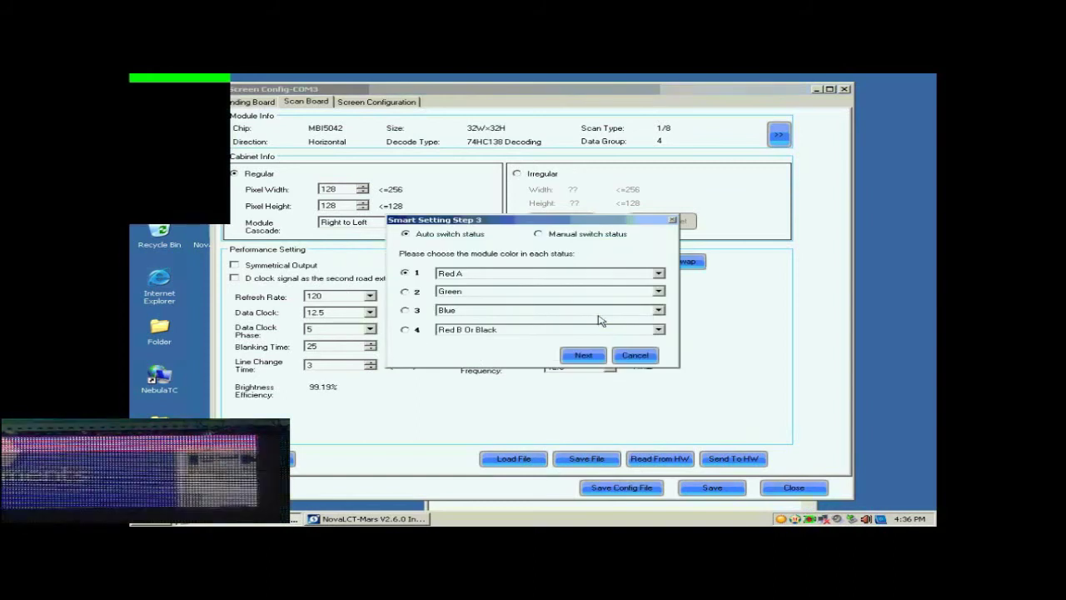
click(407, 292)
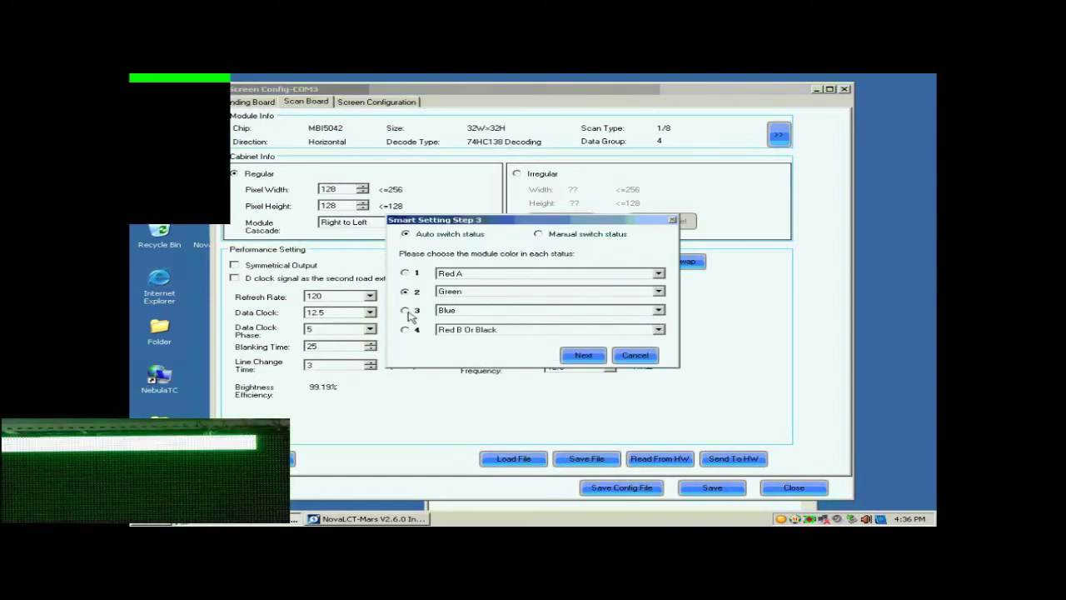
click(408, 311)
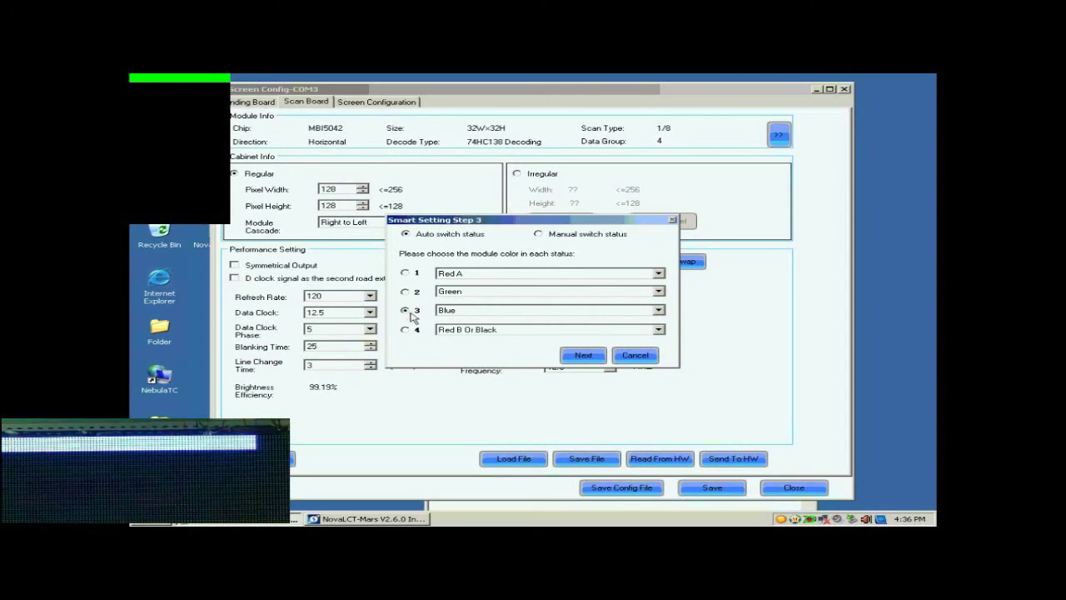
click(406, 329)
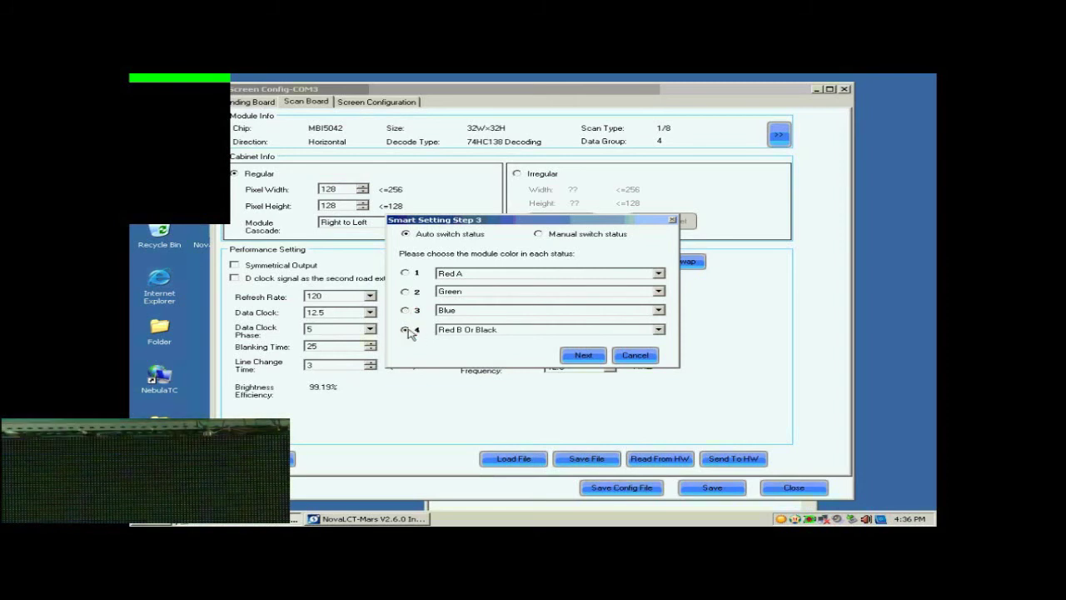
click(580, 356)
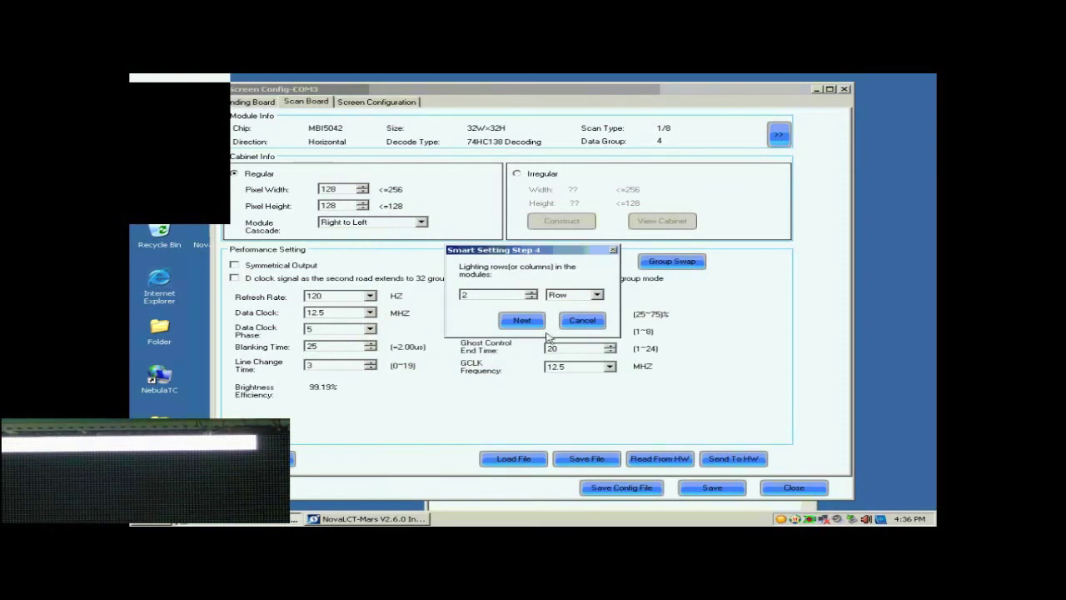
- Keep 2 lit rows in Step 4, then enter 1 in Step 5 to reach Step 9
click(489, 294)
double_click(488, 295)
click(525, 321)
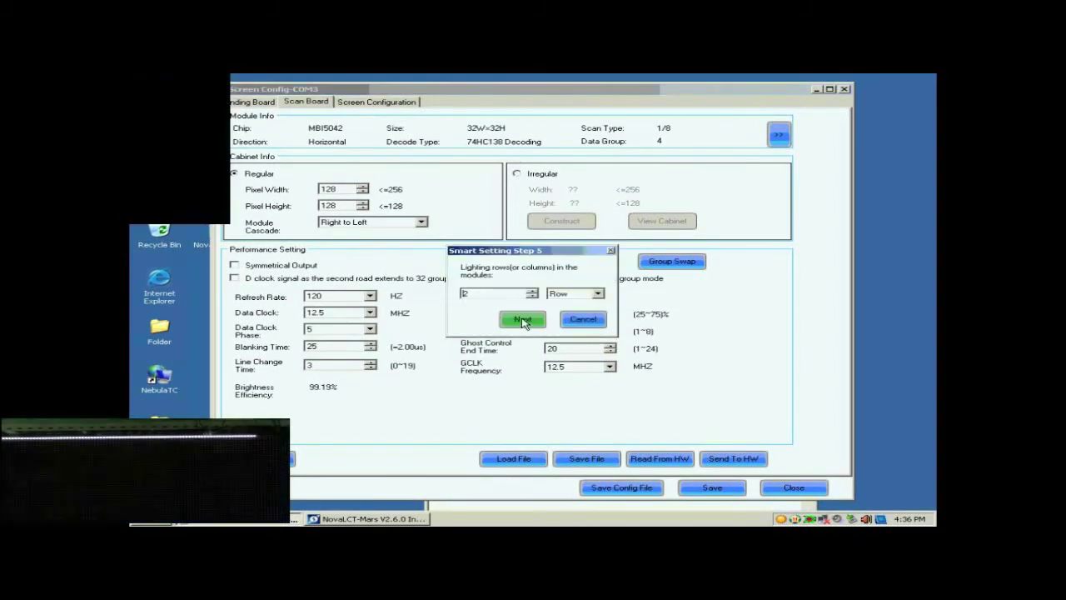
double_click(508, 293)
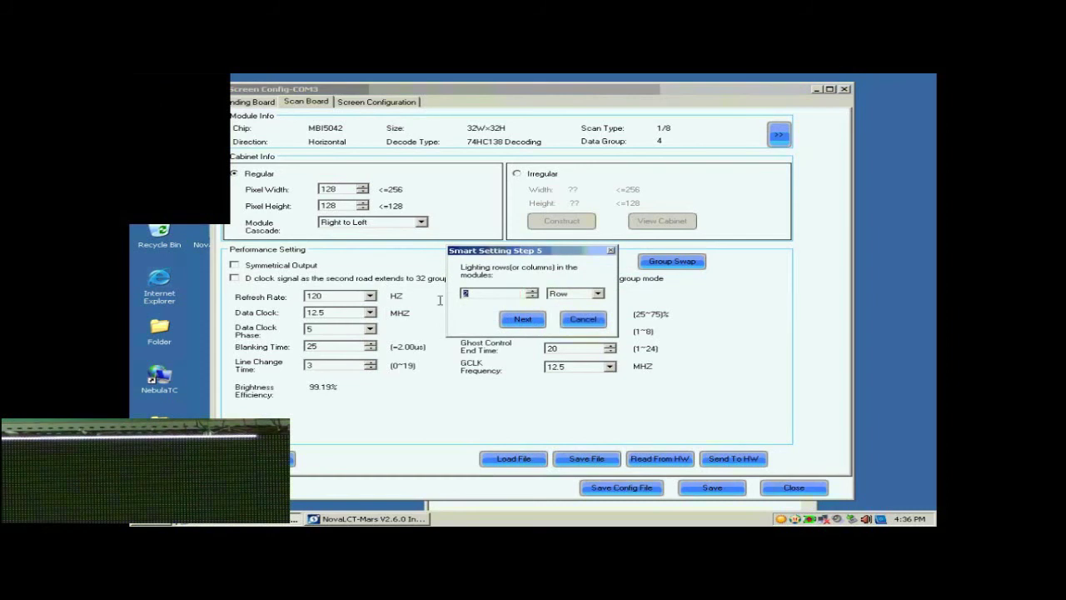
text(1)
click(519, 321)
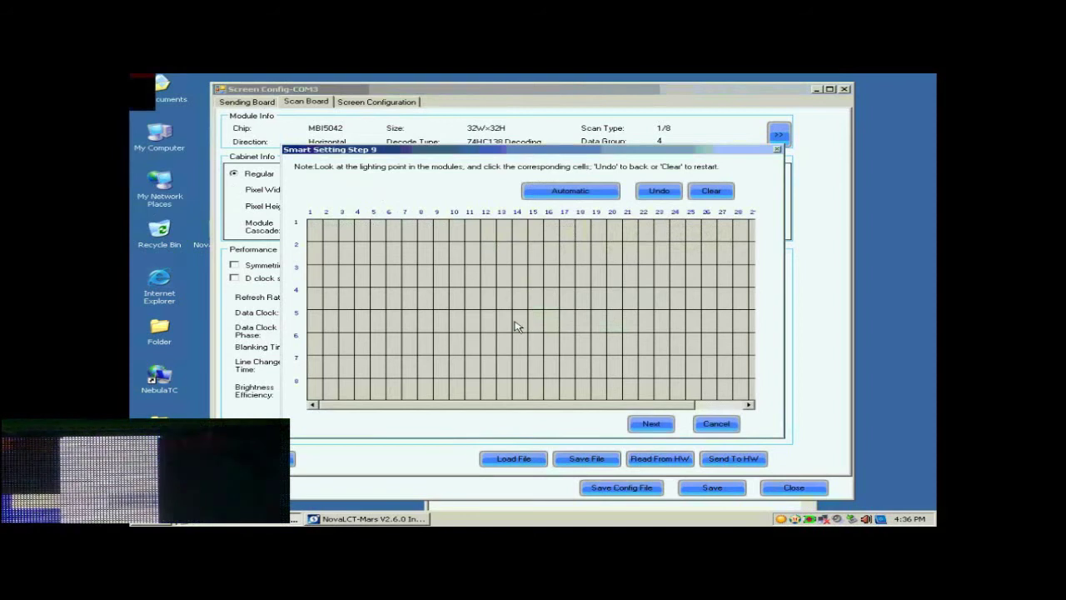
- Mark lit points 1–17 along row 1 and fill the remaining row points automatically
click(317, 232)
click(332, 232)
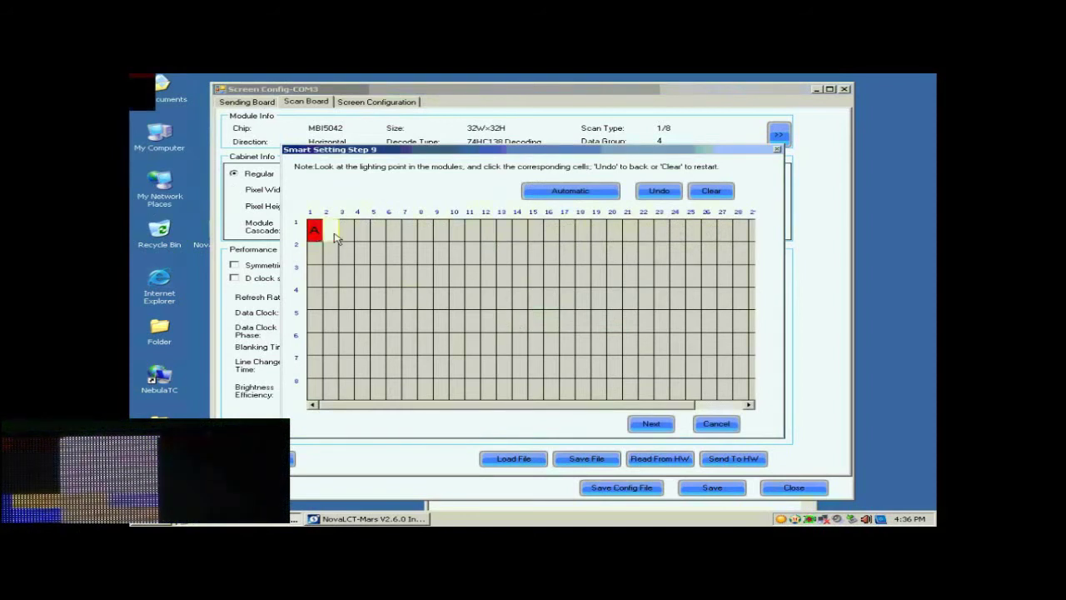
click(348, 235)
click(362, 235)
click(376, 235)
click(391, 235)
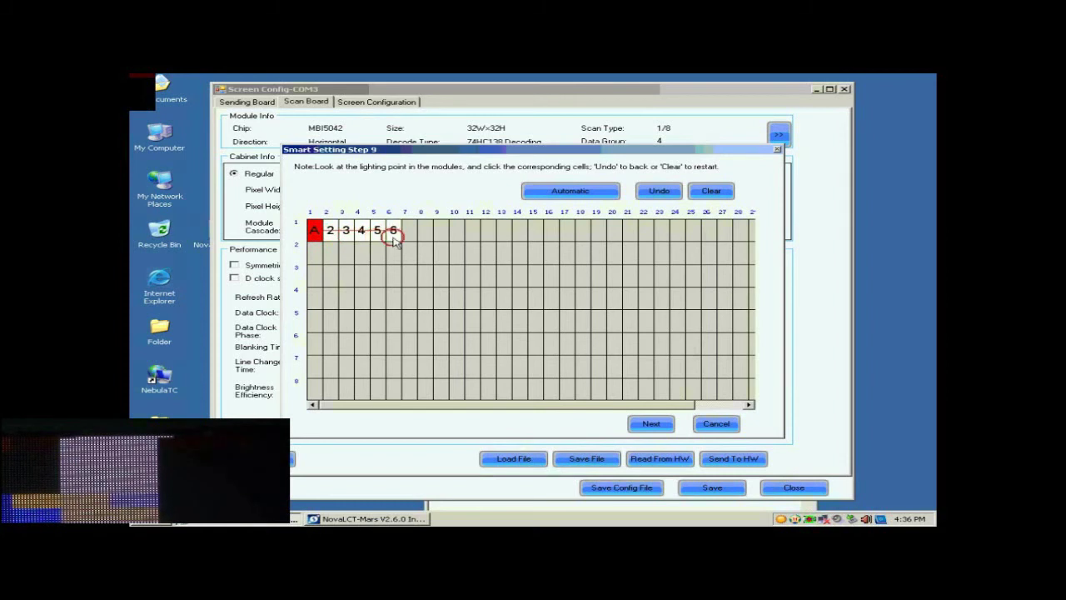
click(409, 236)
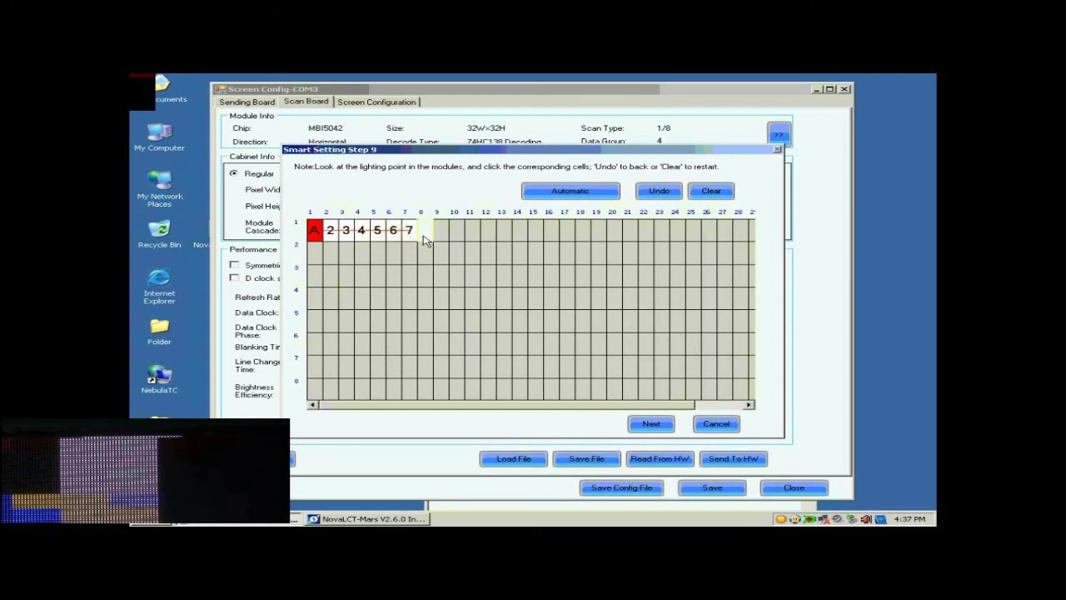
click(424, 235)
click(441, 236)
click(456, 236)
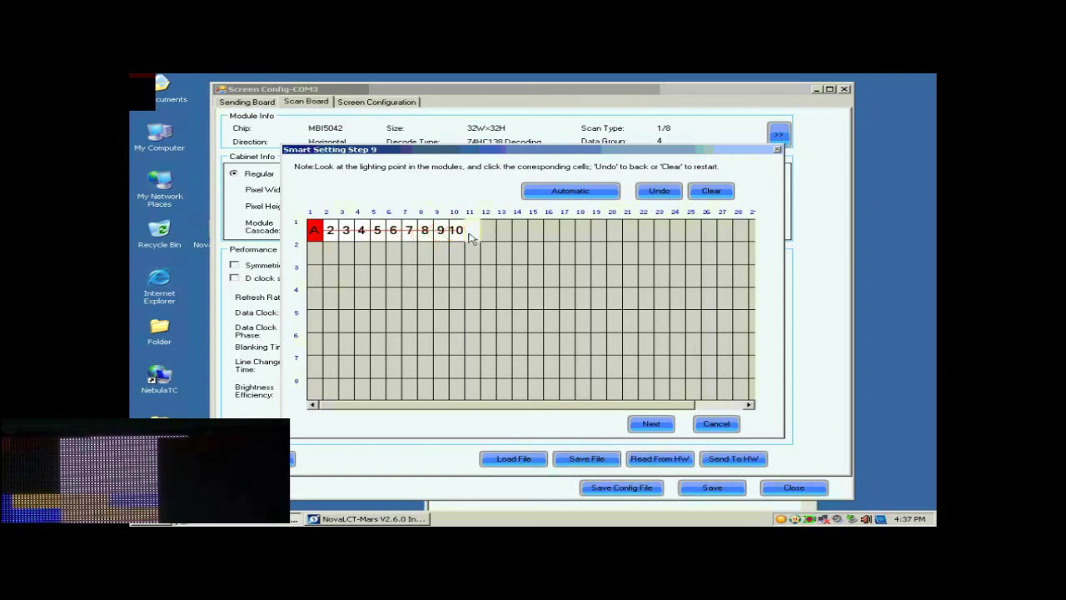
click(473, 235)
click(488, 236)
click(504, 236)
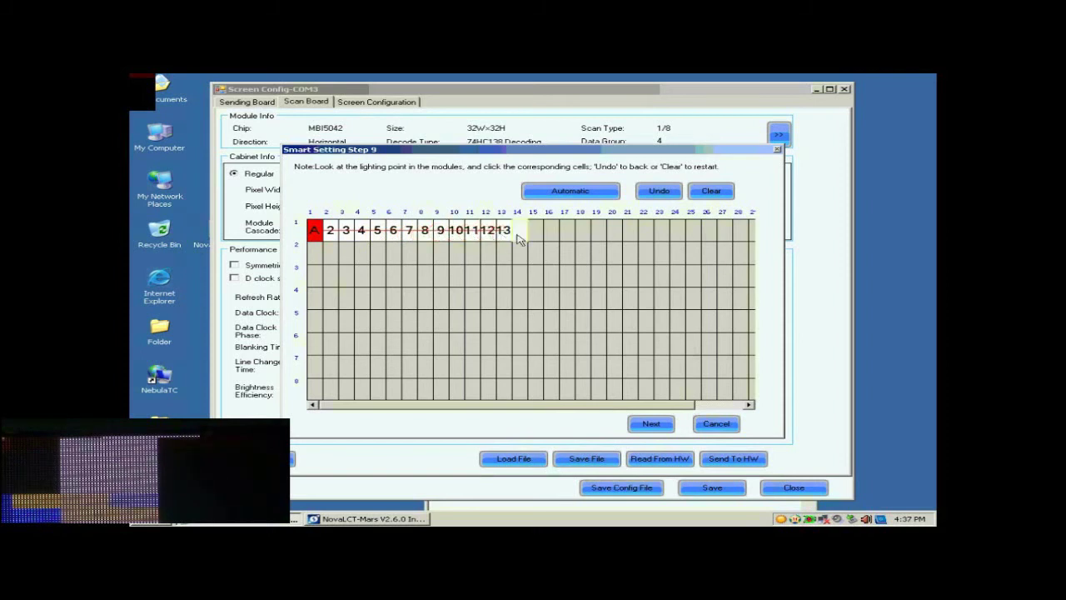
click(520, 236)
click(535, 236)
click(552, 236)
click(567, 236)
click(566, 194)
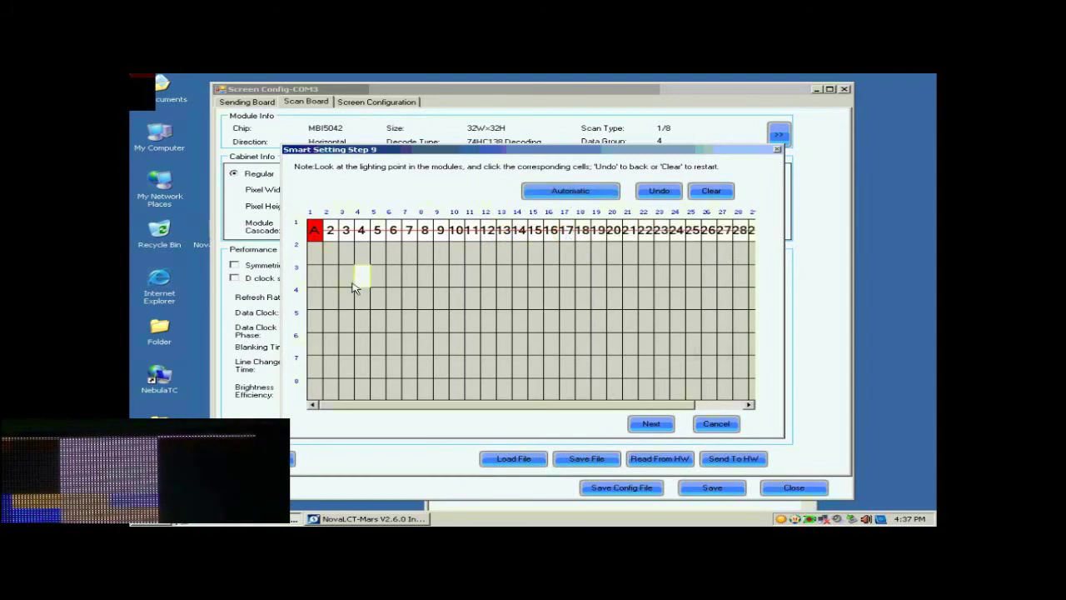
- Mark column 1 points B through H, acknowledge the line table message, and continue
click(316, 252)
click(316, 275)
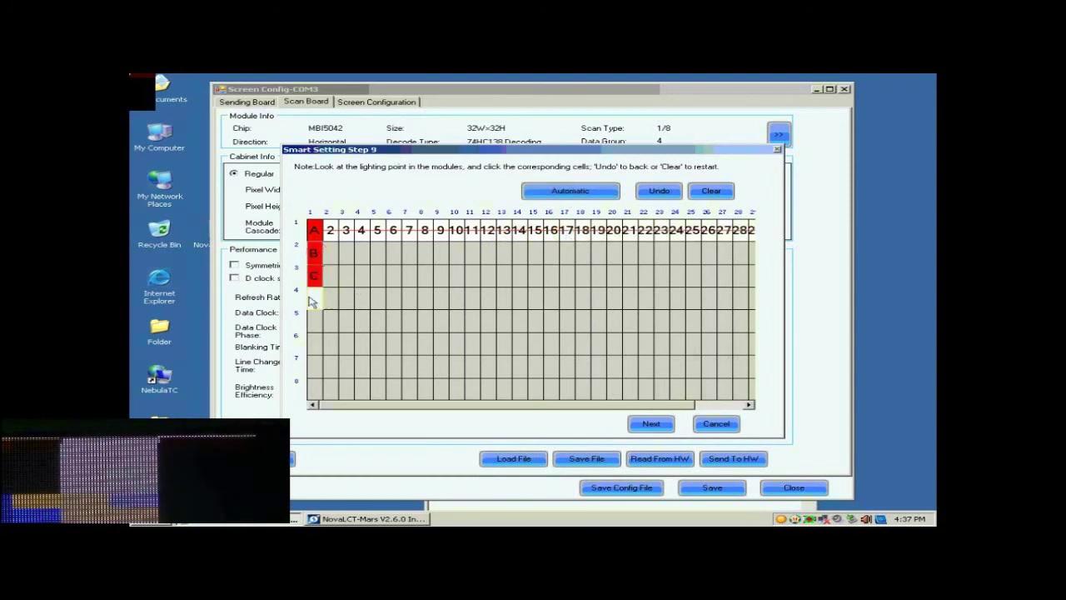
click(315, 297)
click(315, 321)
click(315, 344)
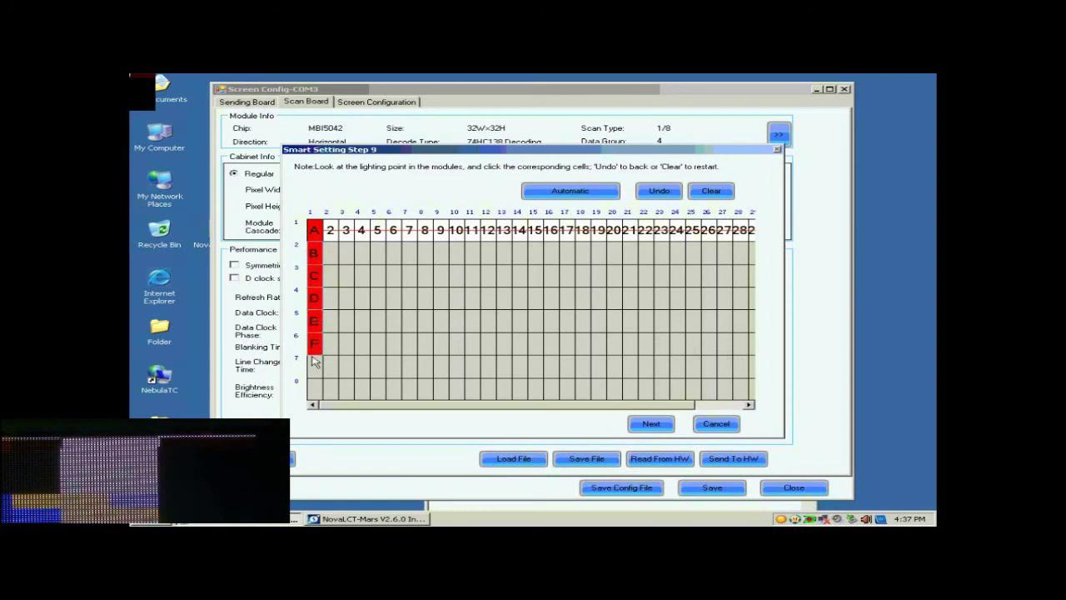
click(314, 366)
click(314, 388)
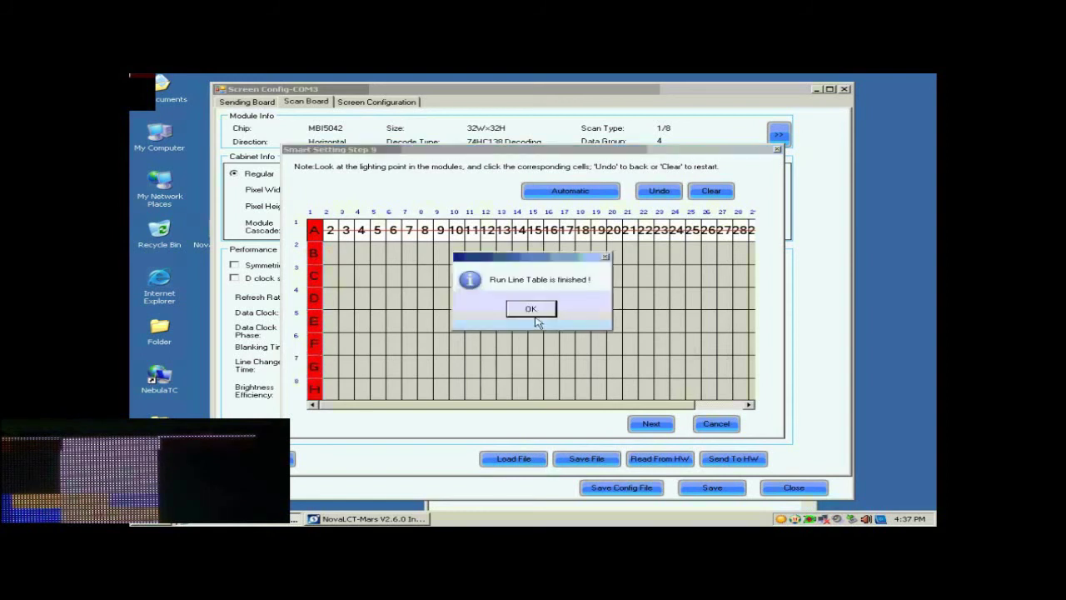
click(533, 311)
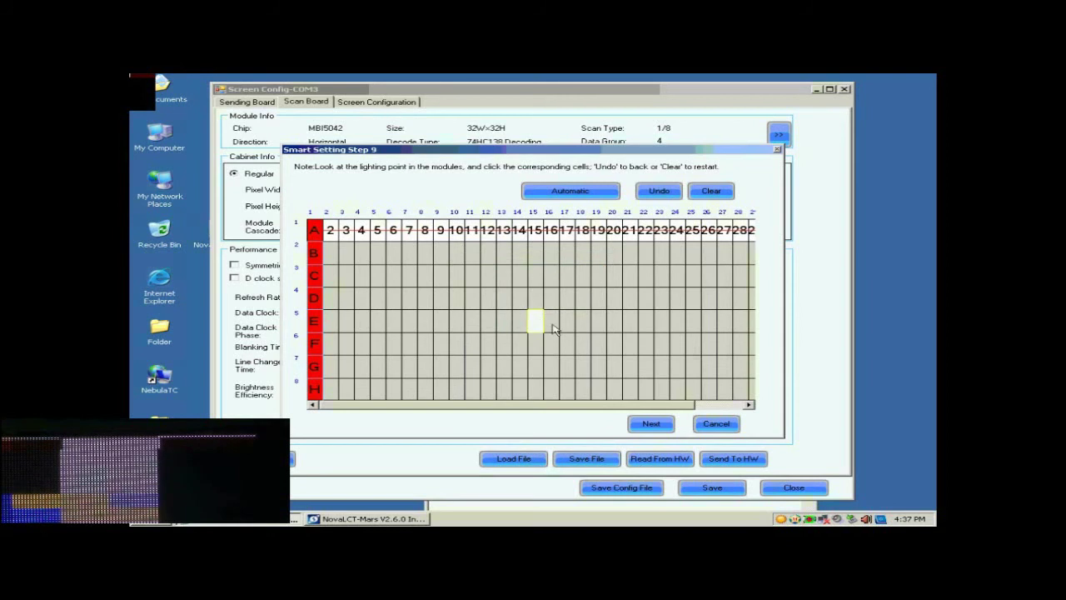
click(652, 425)
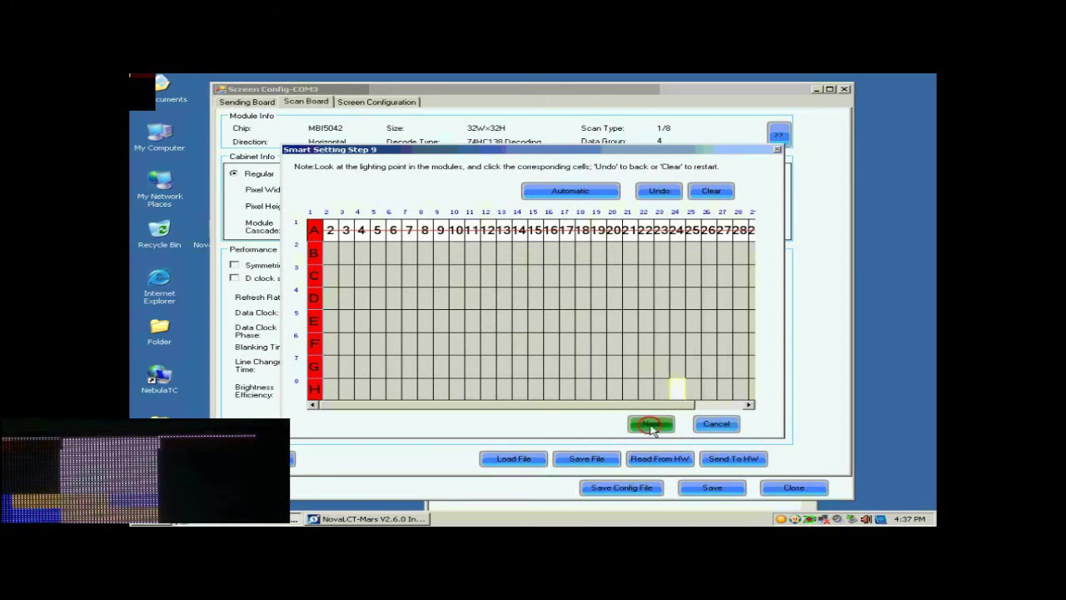
- Finish smart setting without saving the module and set cabinet width and height to 128 pixels
click(542, 313)
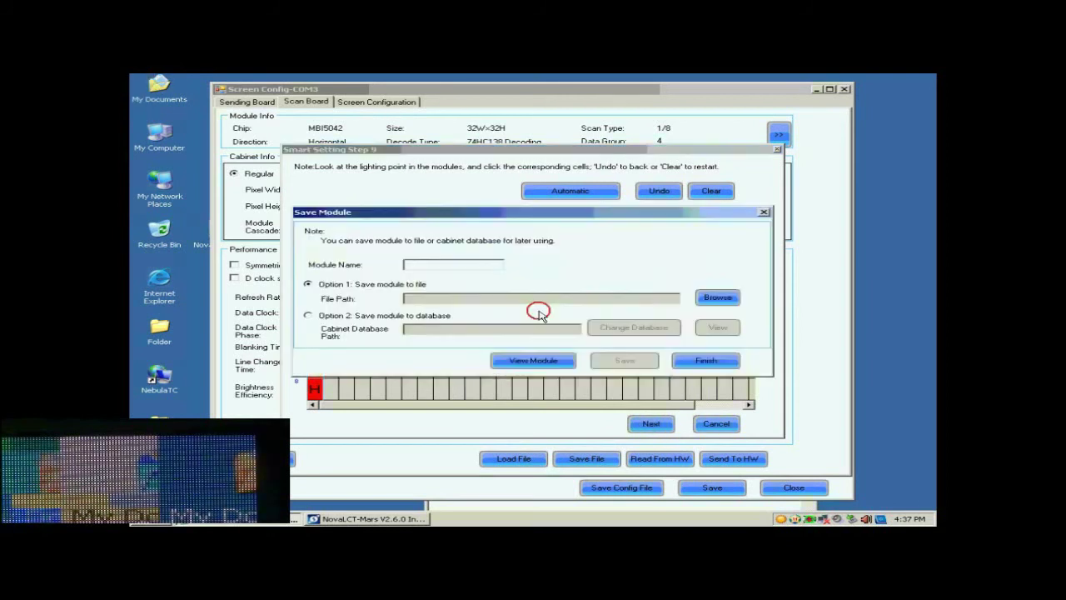
click(707, 363)
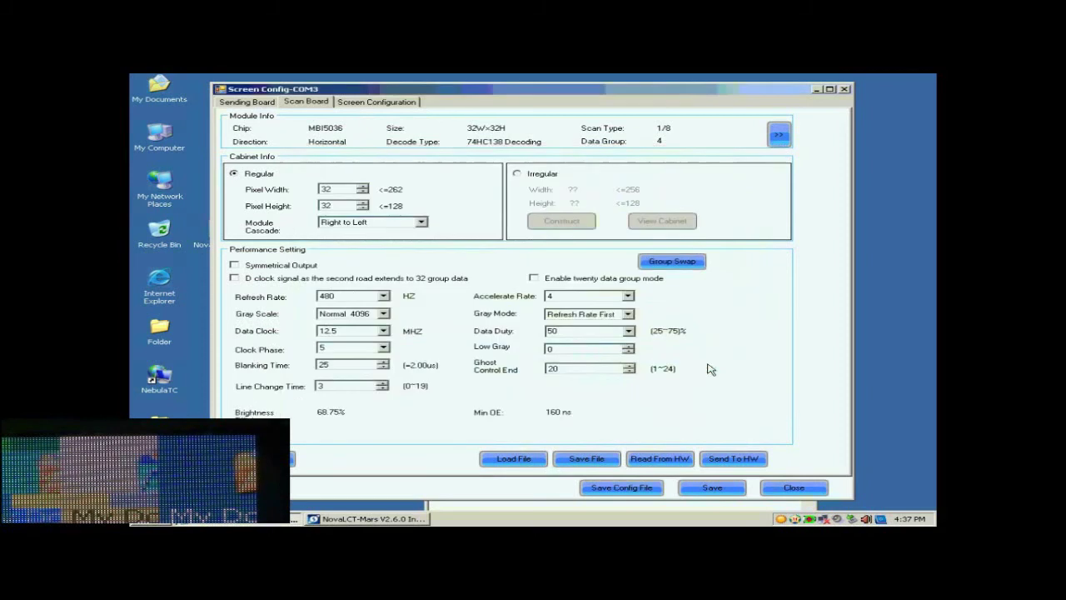
click(341, 191)
drag(341, 191, 302, 190)
text(128)
double_click(333, 209)
text(128)
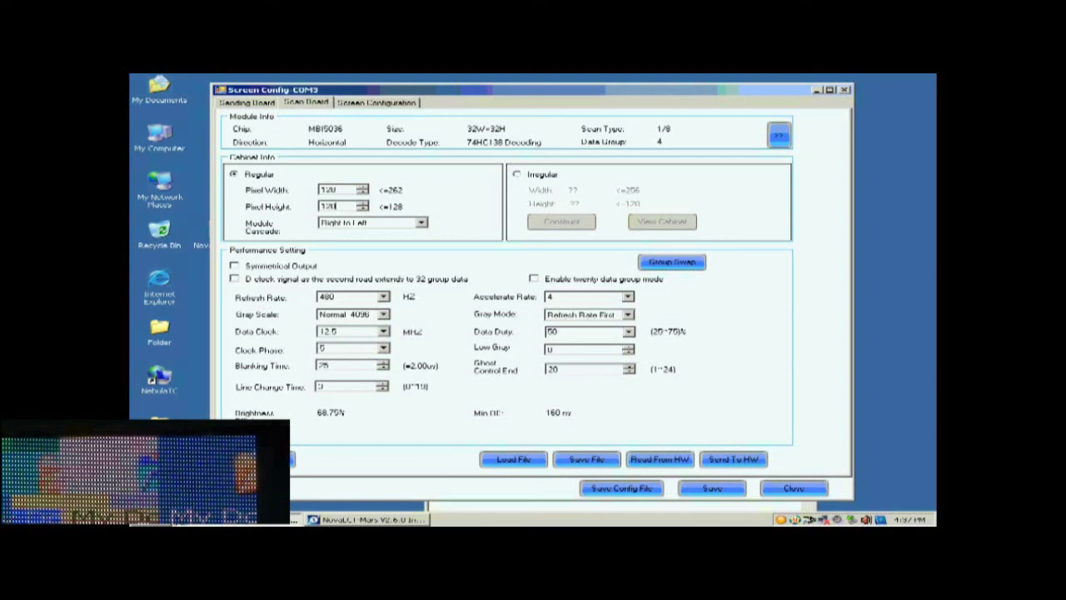
- Choose Normal 16384 gray scale, keep Refresh Rate First gray mode, and set accelerate rate 16
click(383, 313)
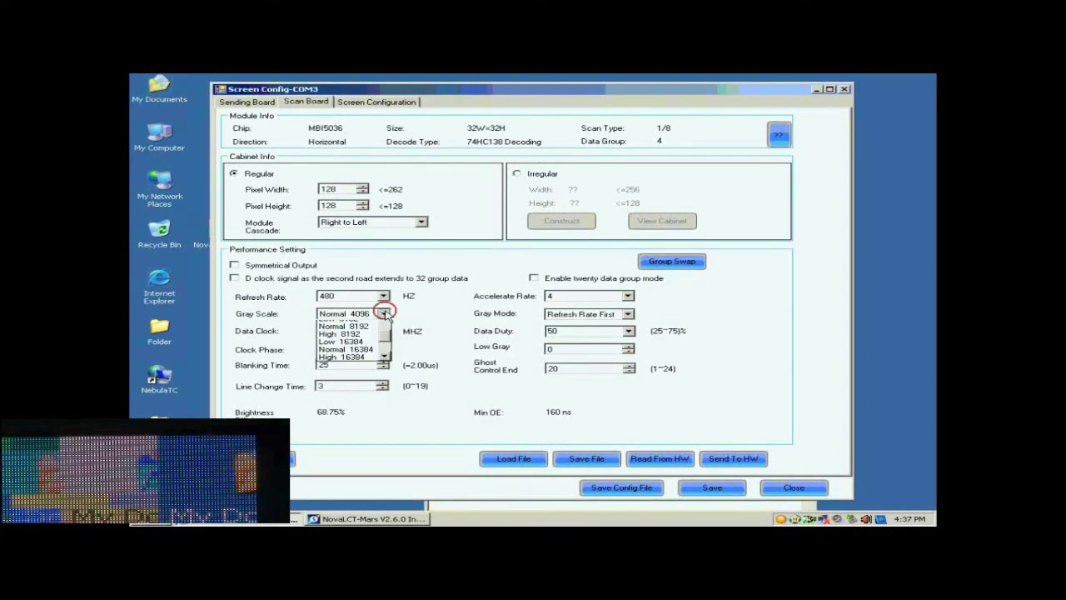
click(375, 371)
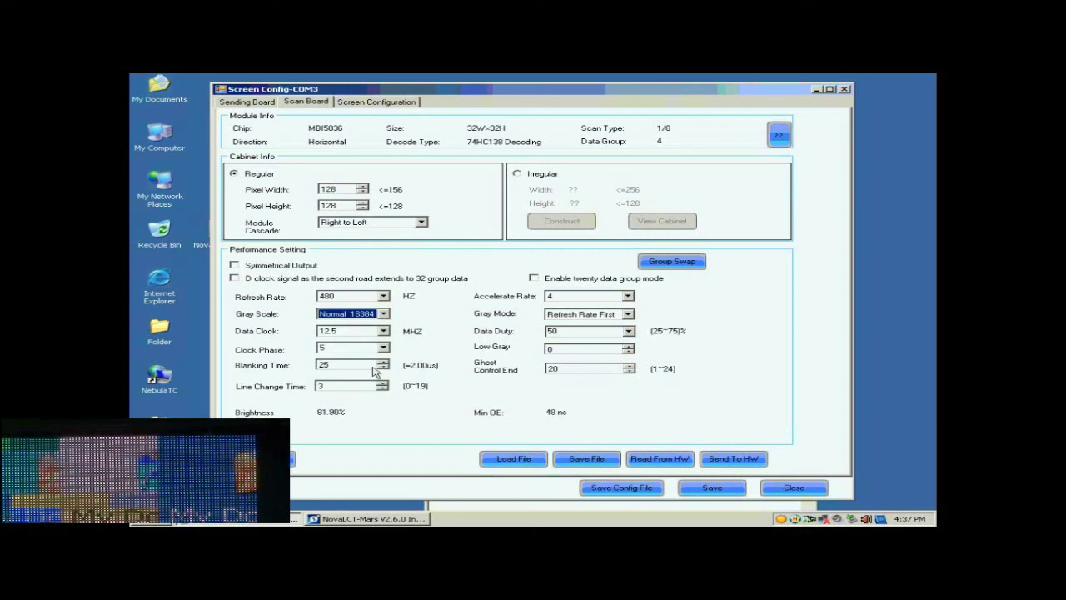
click(627, 313)
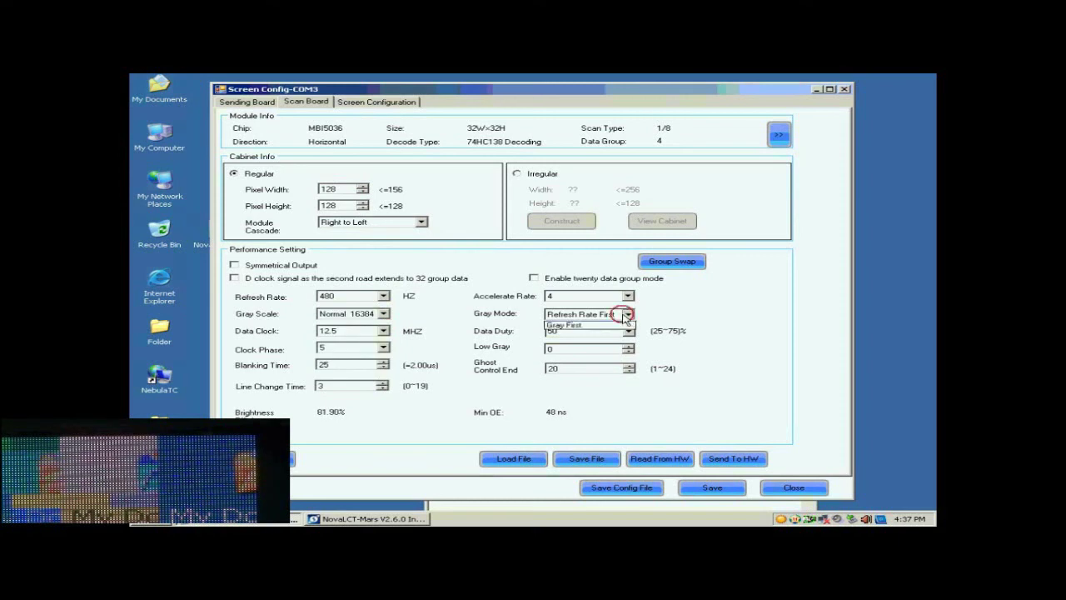
click(601, 326)
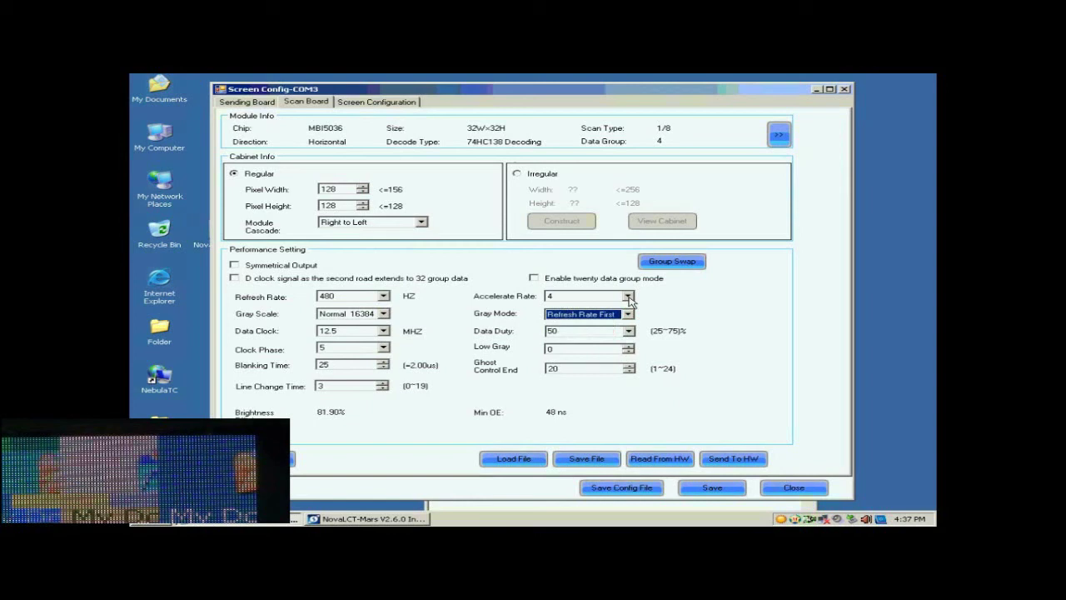
click(628, 297)
click(588, 340)
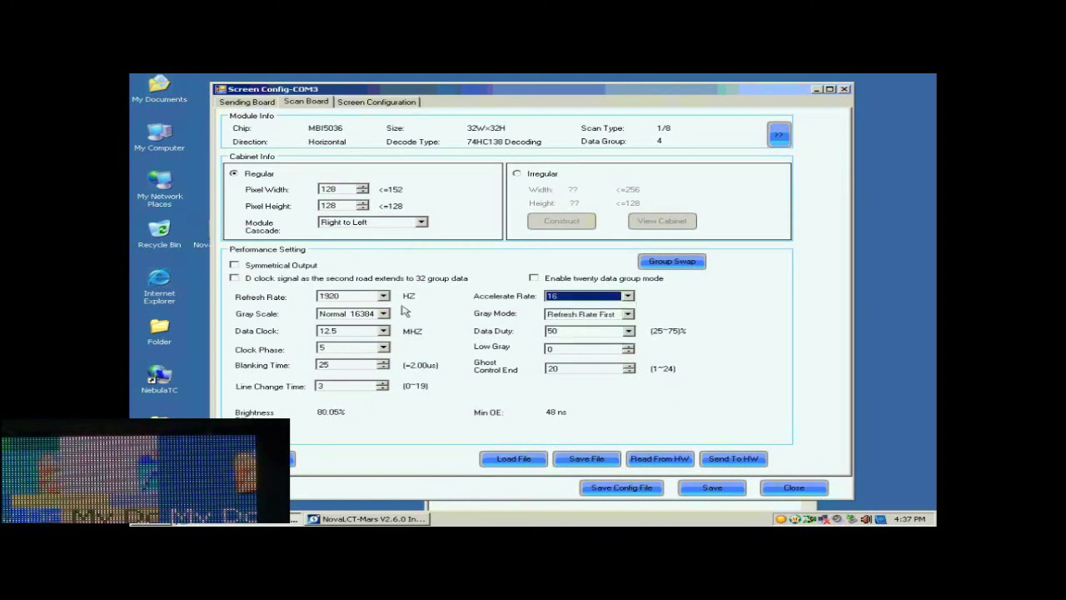
- Set a 2880 Hz refresh rate and 17.9 MHz data clock, then open Send To HW
click(384, 297)
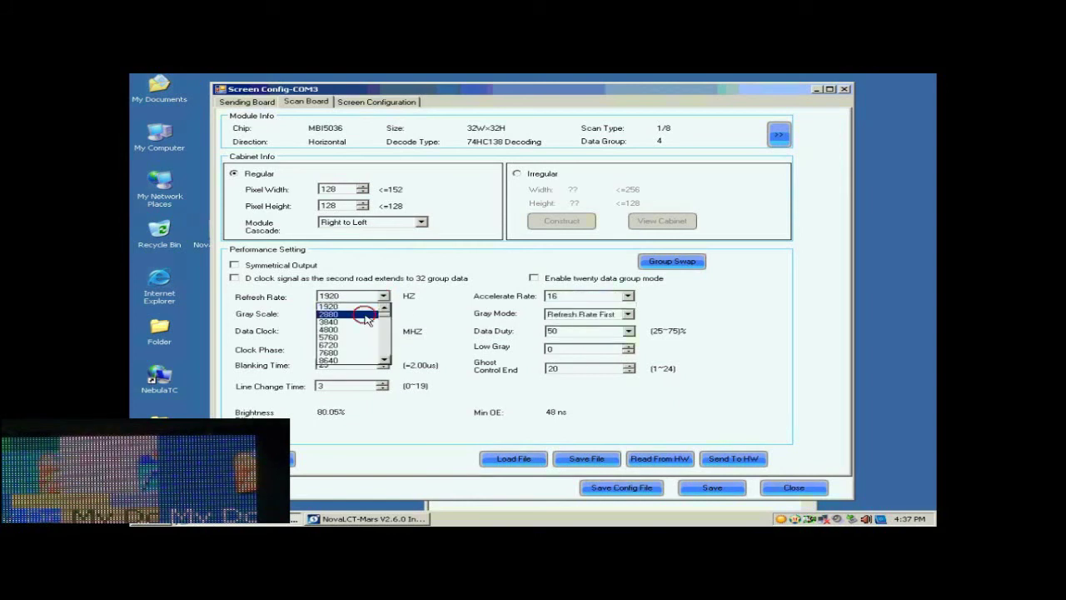
click(367, 314)
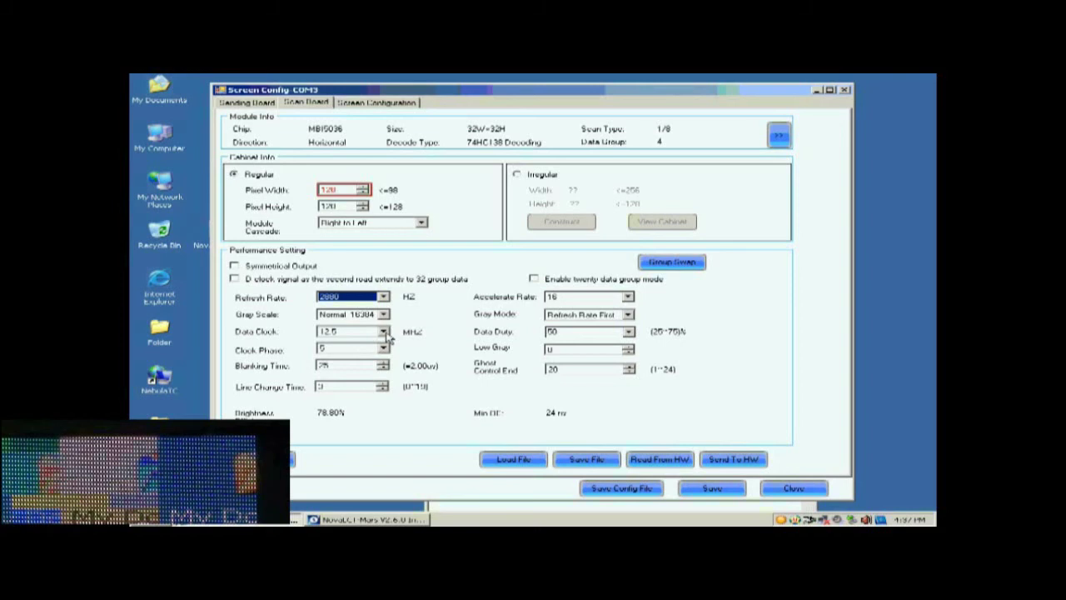
click(385, 332)
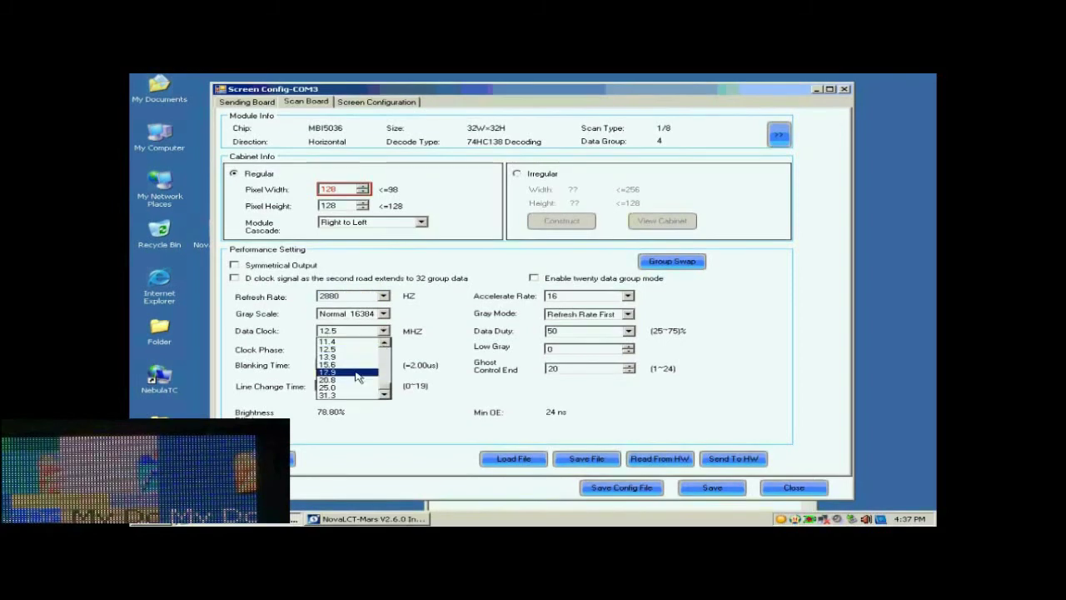
click(356, 372)
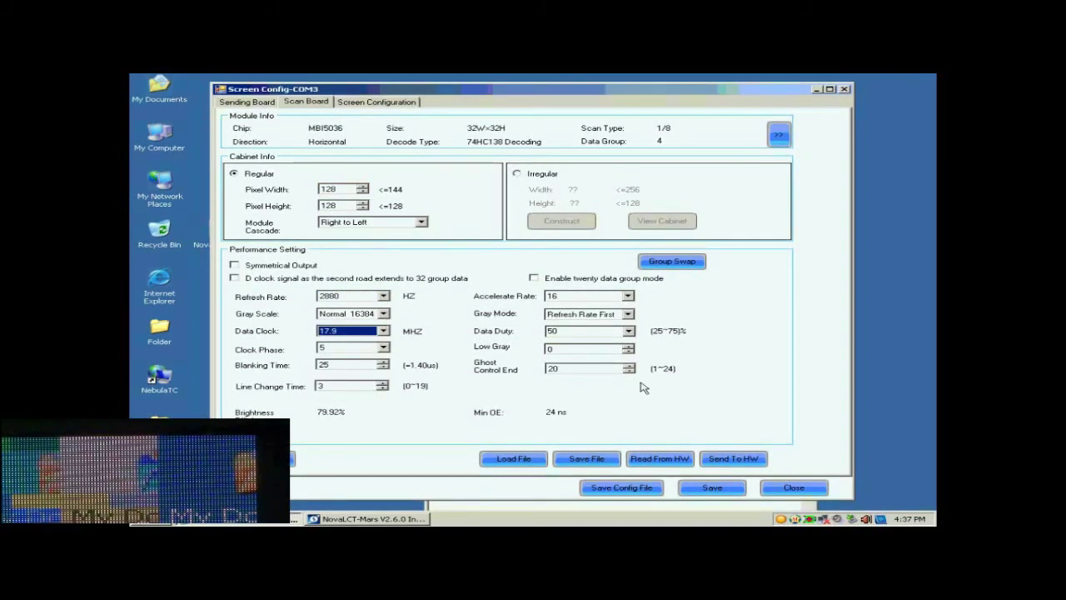
click(726, 460)
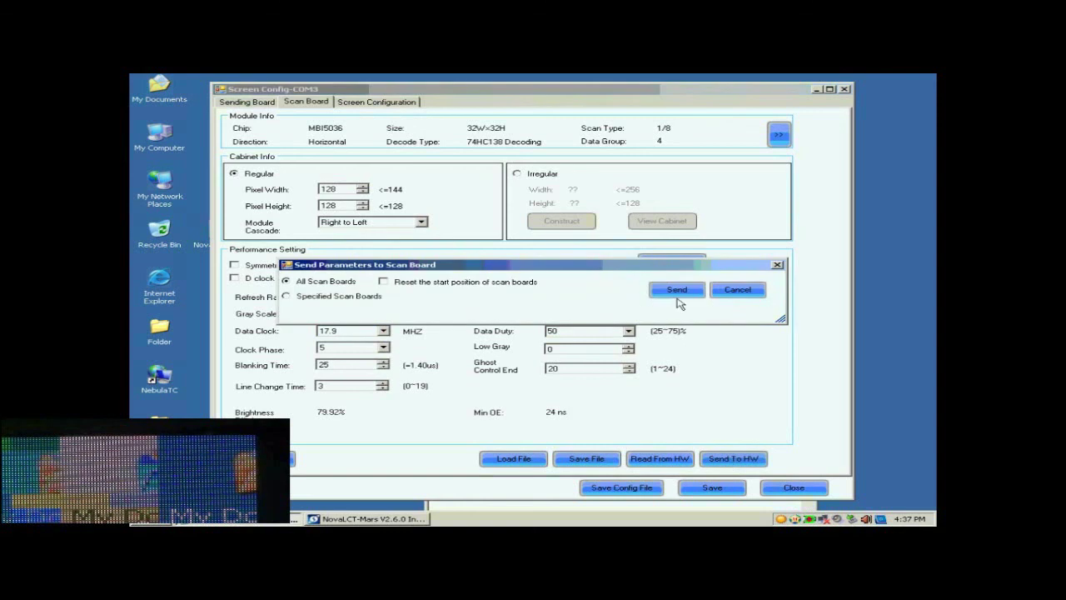
- Send the parameters to all scan boards and acknowledge the success message
click(676, 292)
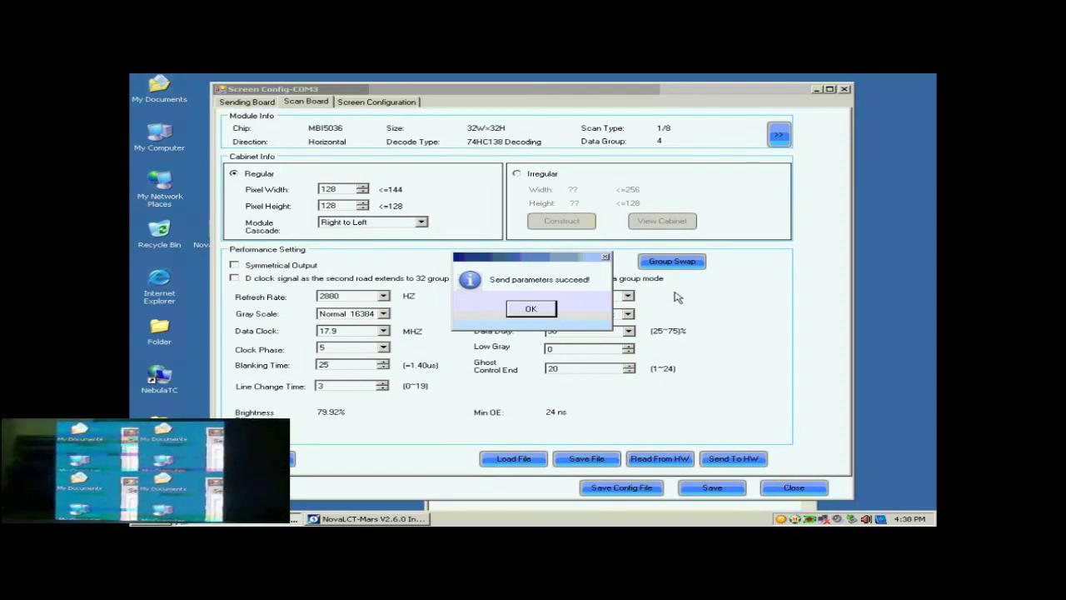
click(530, 309)
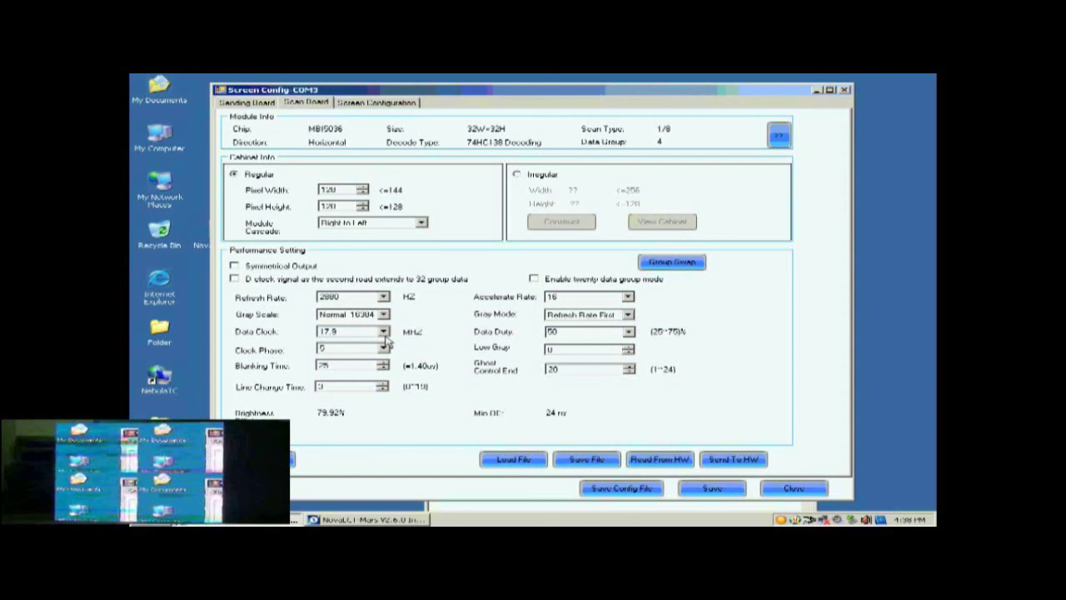
- Set clock phase to 1, resend the scan board parameters, and save them to the hardware
click(383, 348)
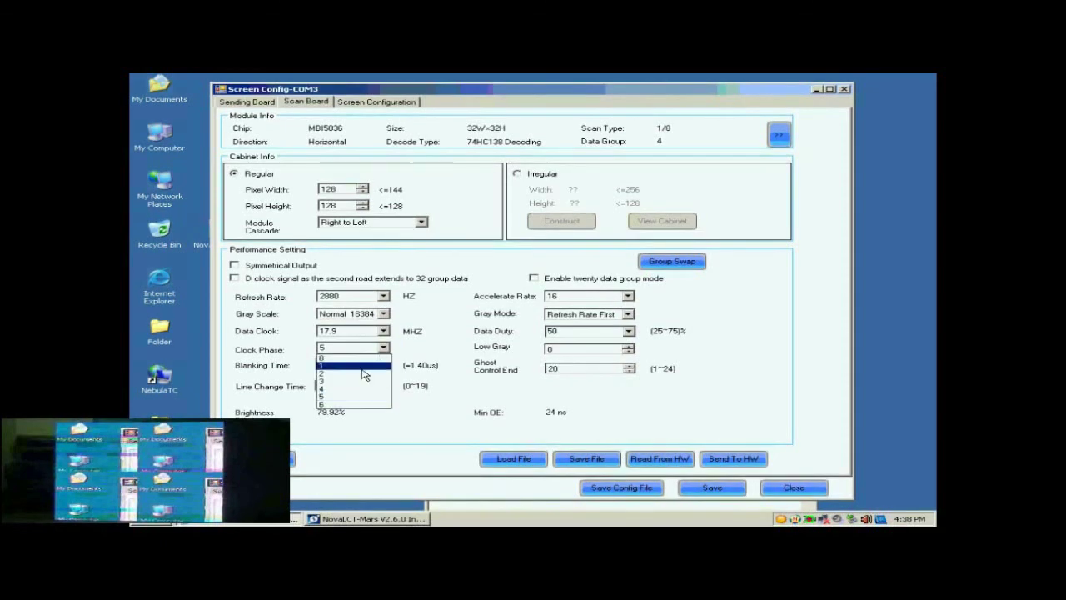
click(363, 366)
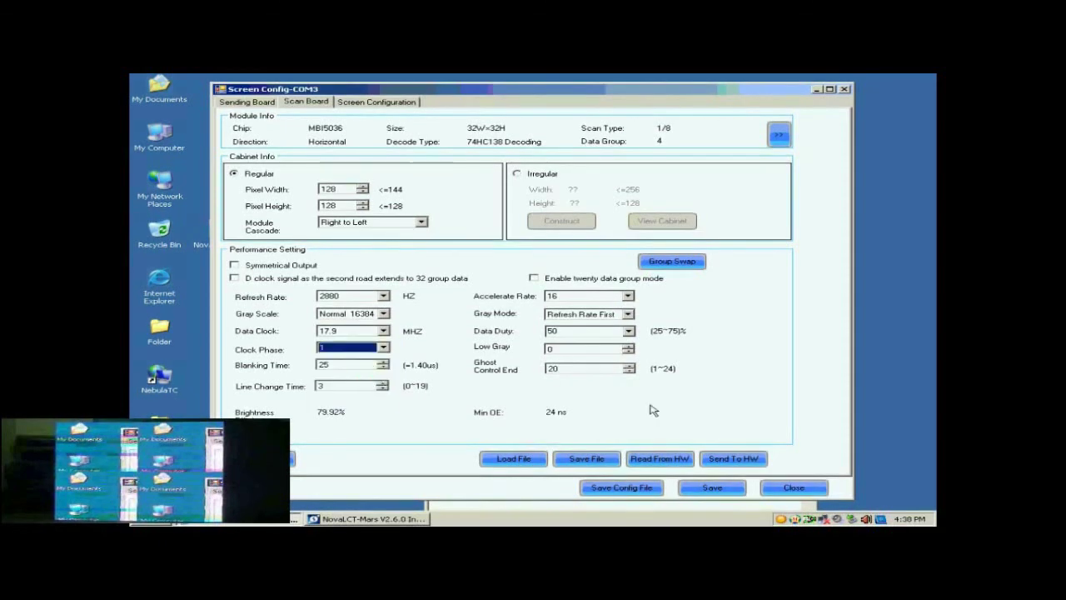
click(733, 459)
click(685, 292)
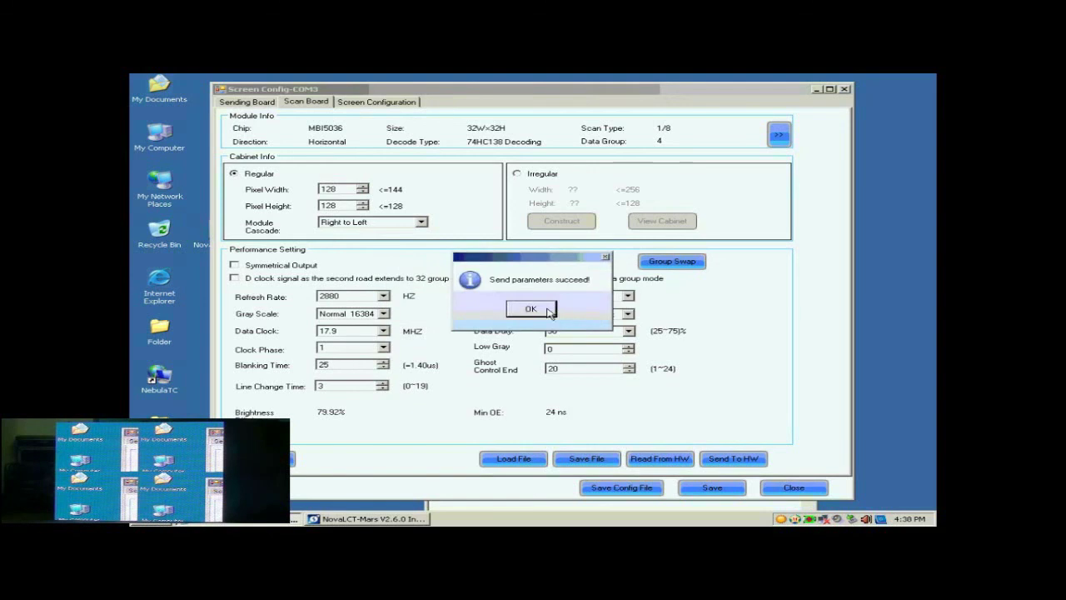
click(549, 310)
click(706, 487)
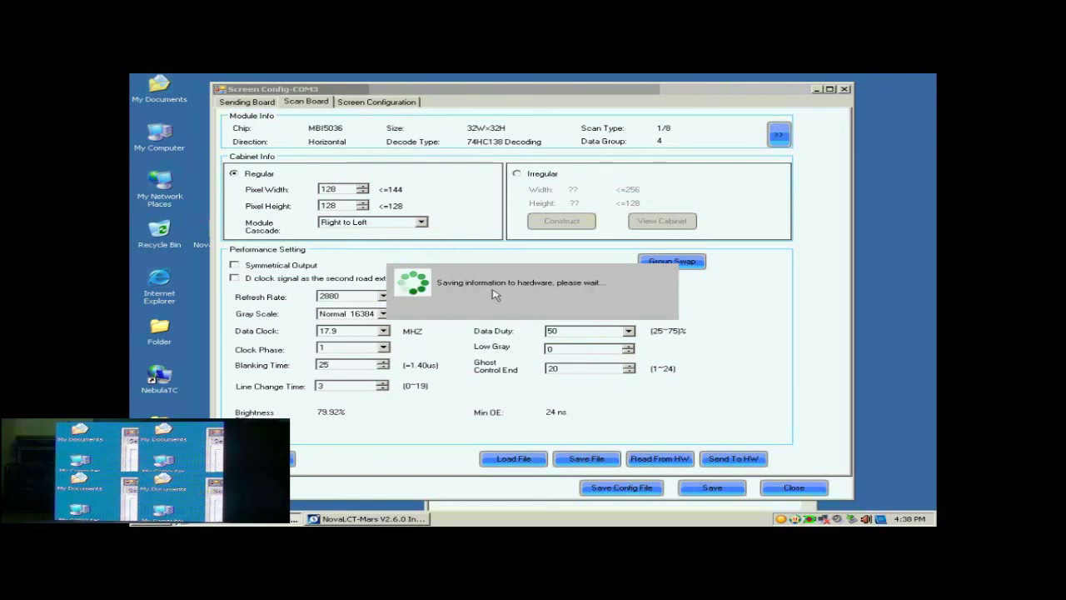
click(540, 305)
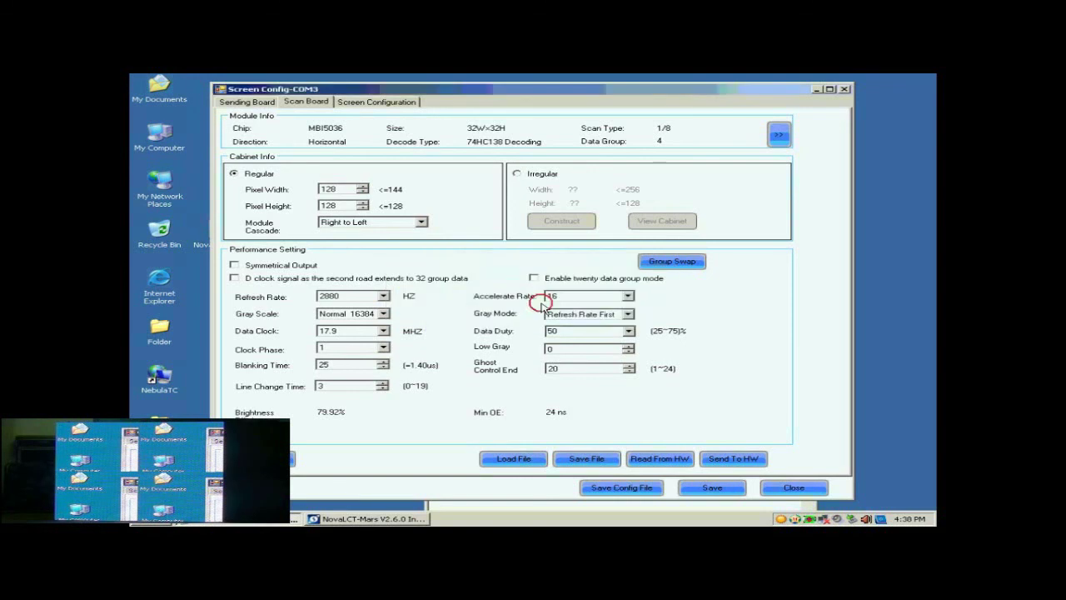
- Start a new standard screen configuration on sending board 1, port 1
click(372, 102)
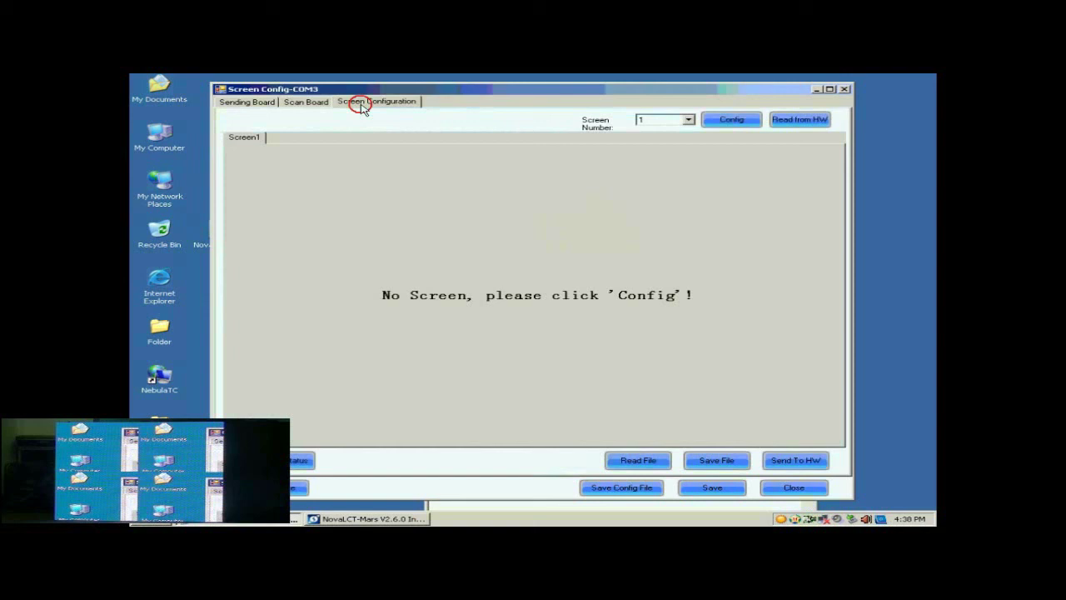
click(733, 121)
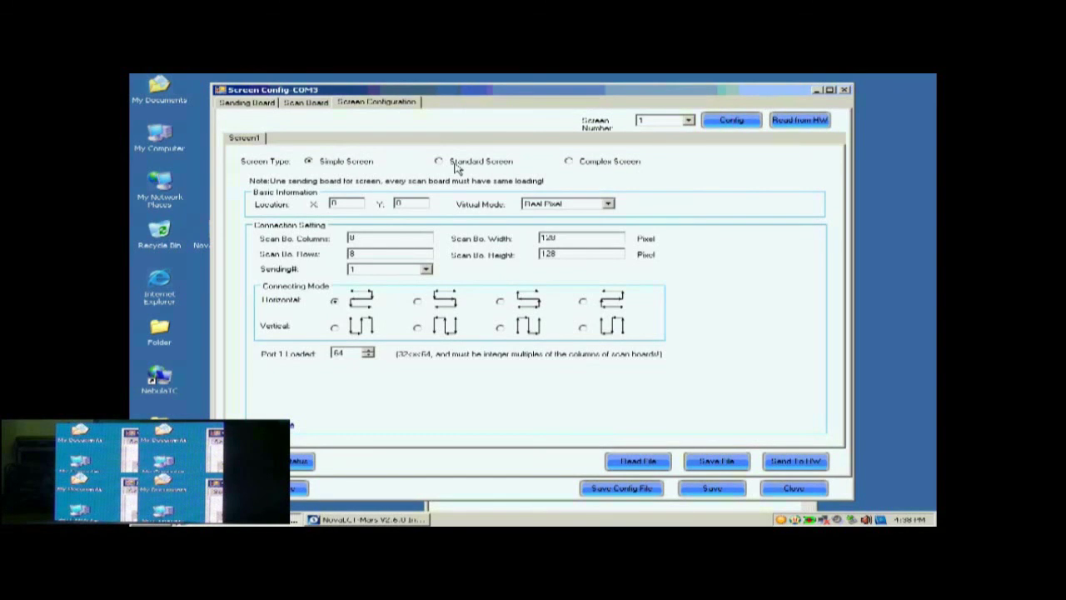
click(457, 166)
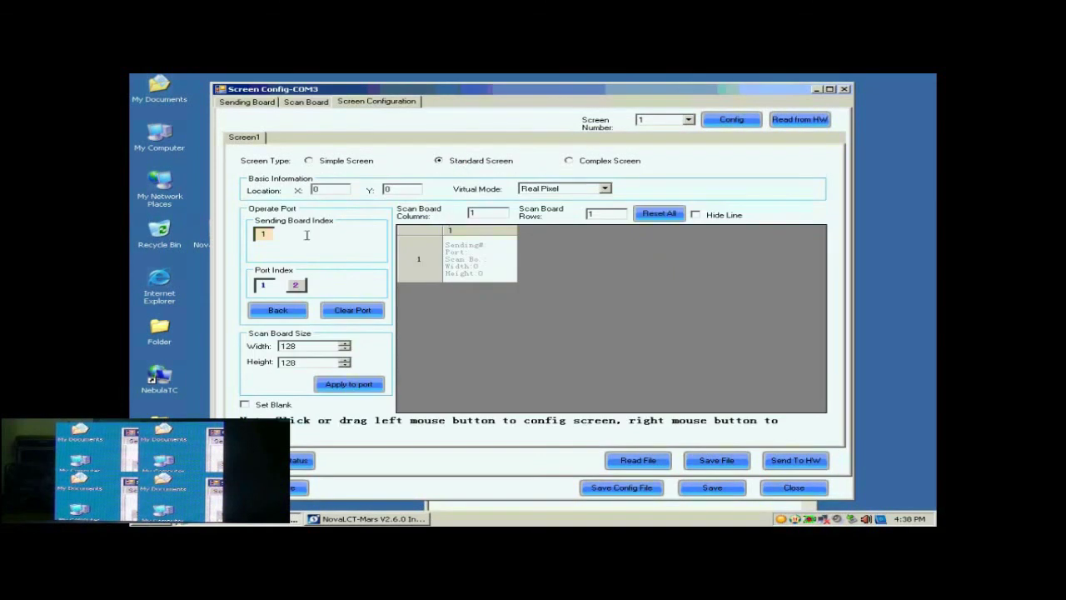
click(262, 234)
click(263, 285)
- Set the scan board column count to 2
double_click(483, 212)
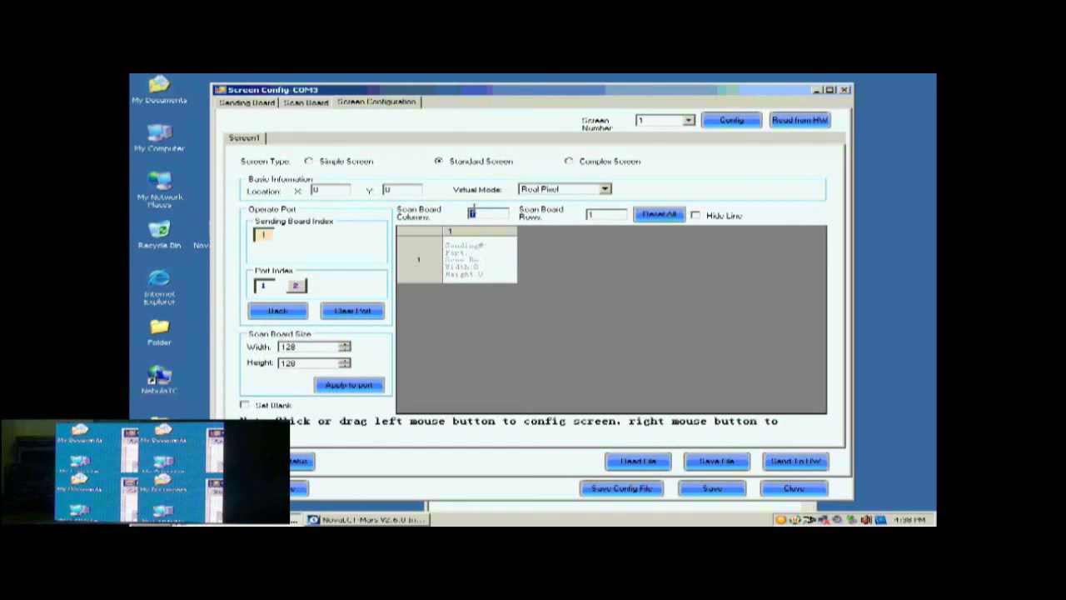
text(2)
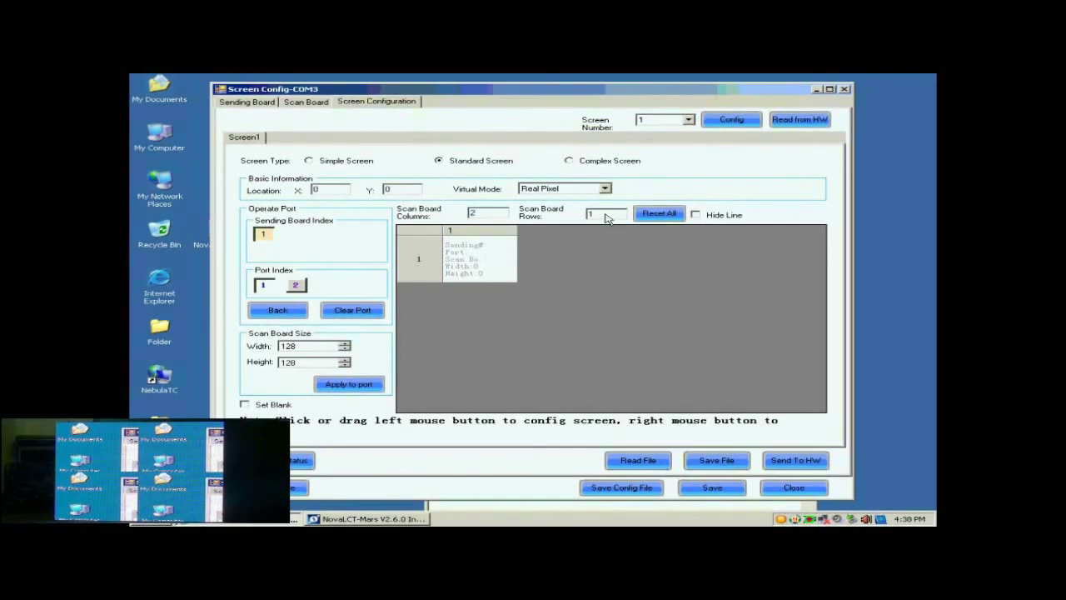
click(604, 214)
double_click(604, 214)
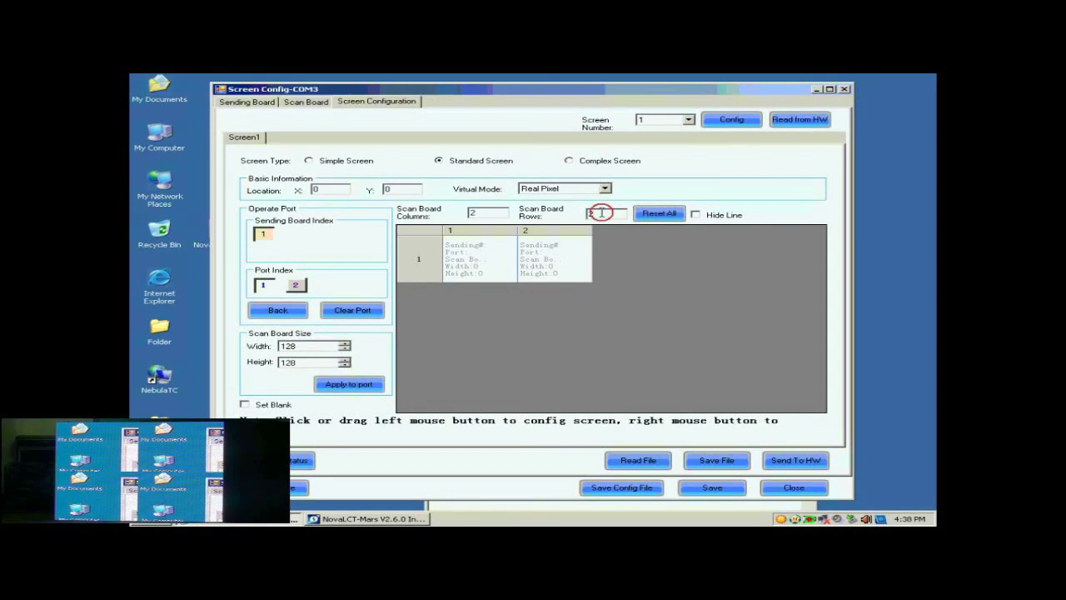
- Set scan board rows to 2 and reset the grid to 2×2
text(2)
click(648, 213)
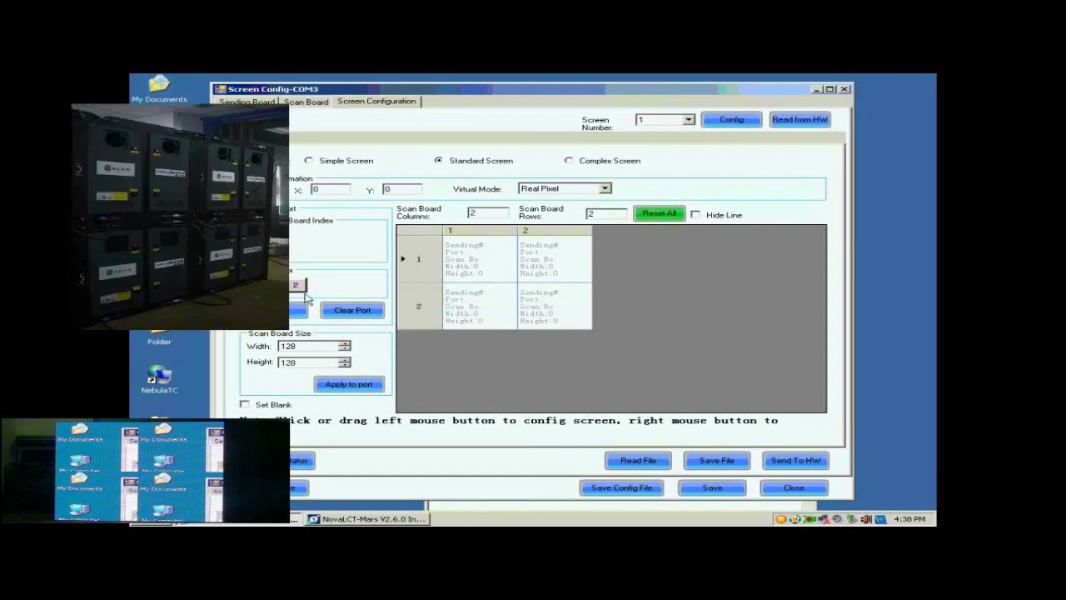
click(287, 363)
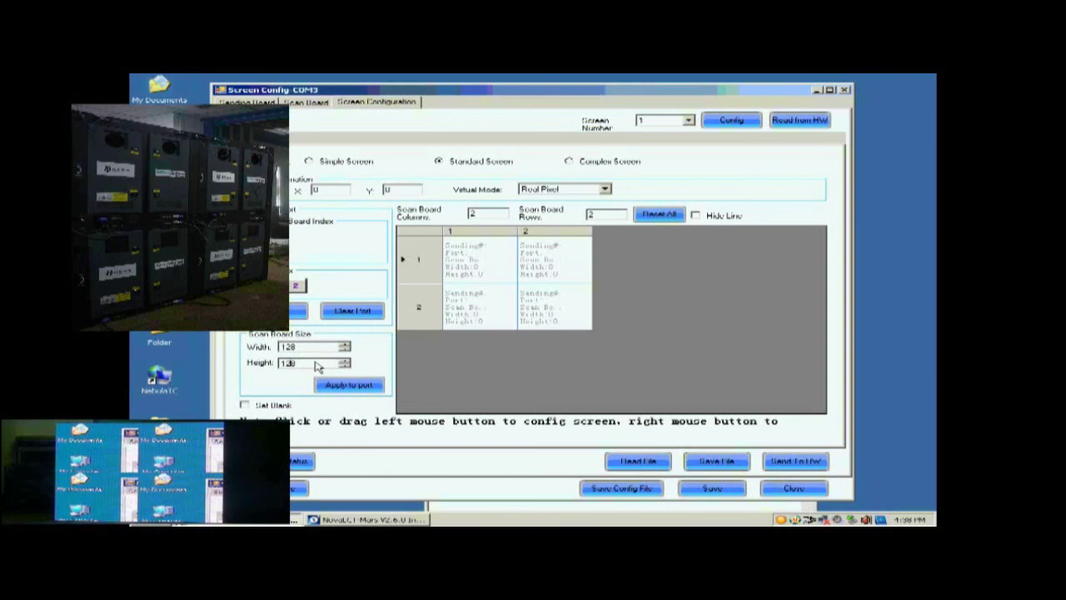
- Chain the four 128×128 scan boards in cascade order and send the layout to hardware
click(536, 262)
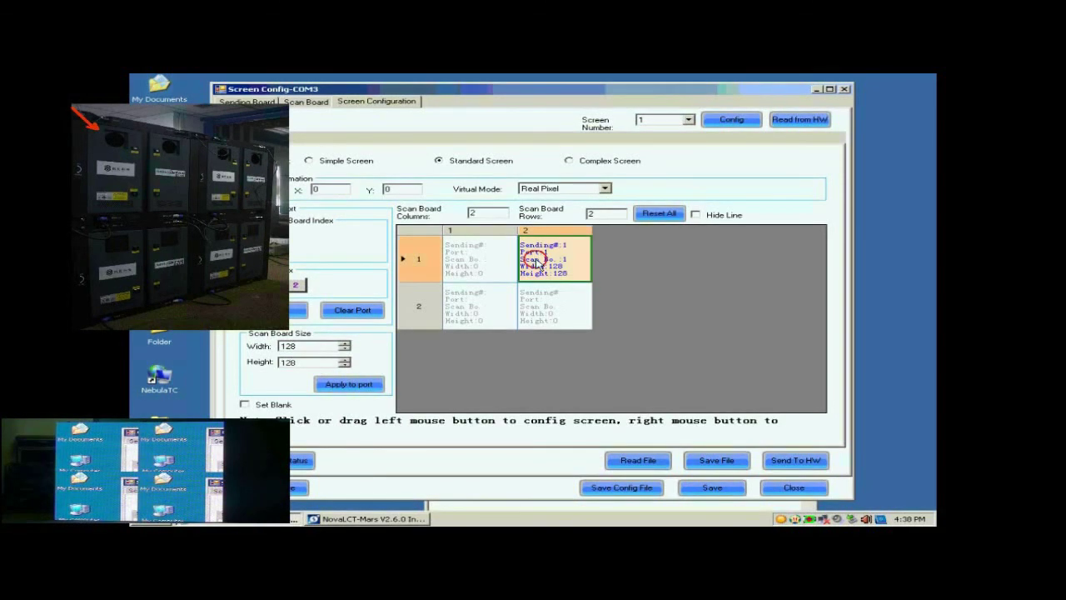
click(485, 261)
click(482, 305)
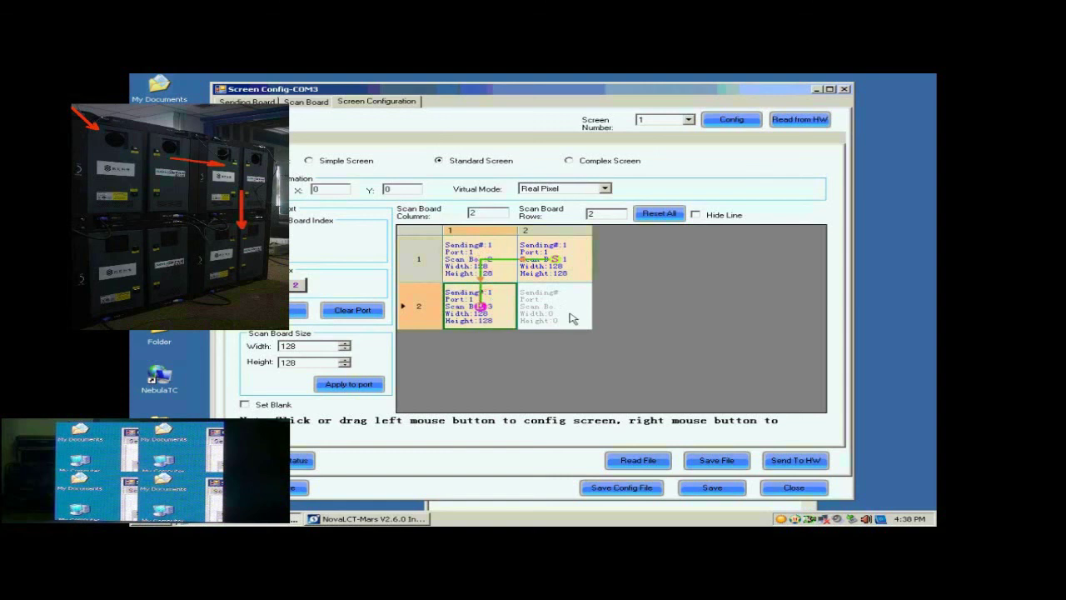
click(553, 305)
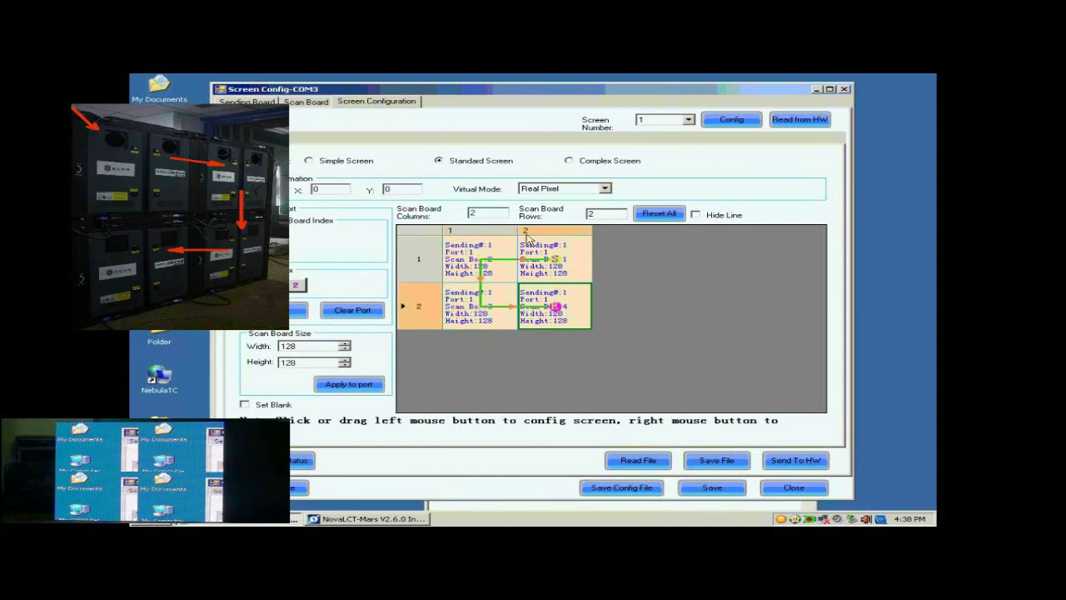
click(789, 463)
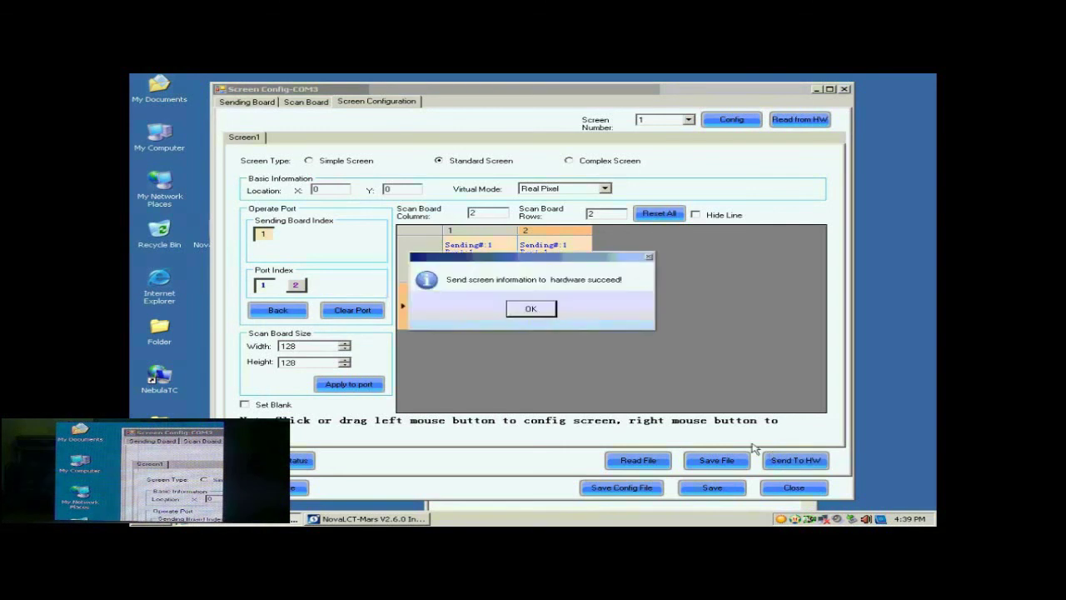
- Confirm the send, then save the 2×2 layout to hardware and acknowledge success
click(547, 309)
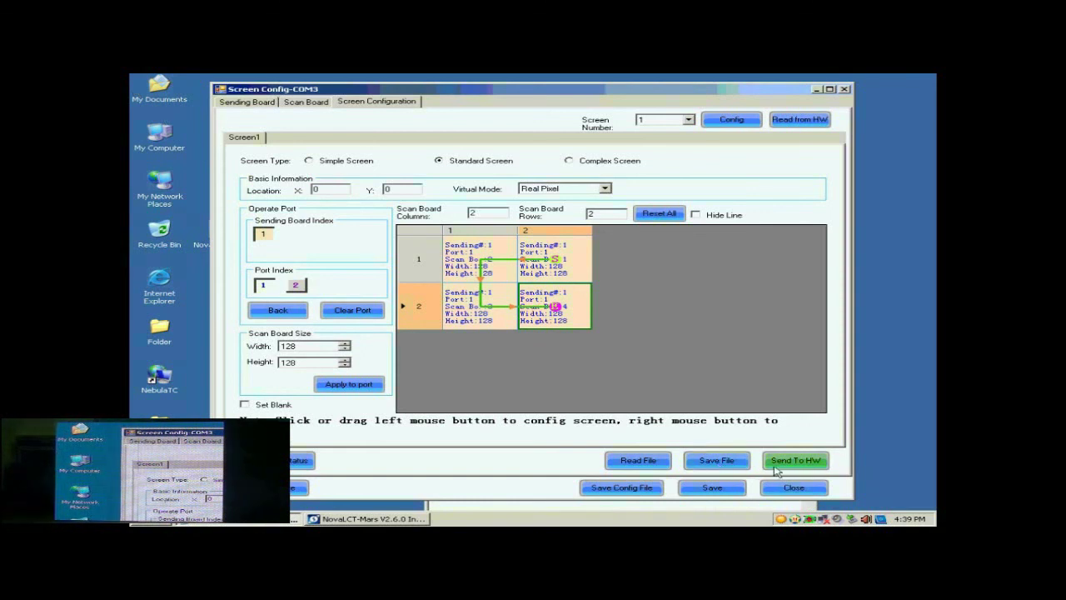
click(728, 489)
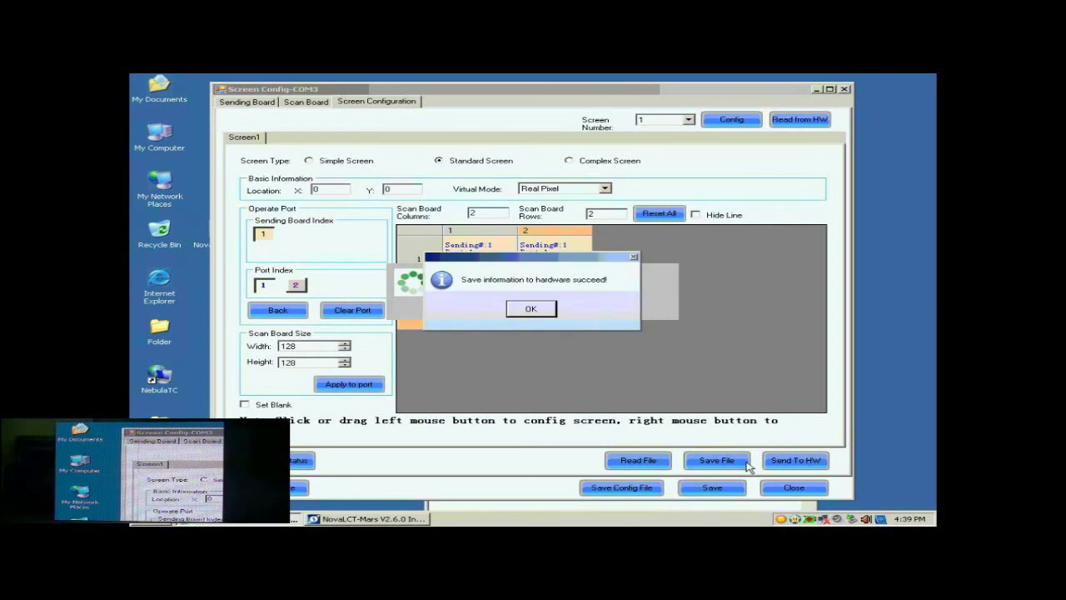
click(541, 309)
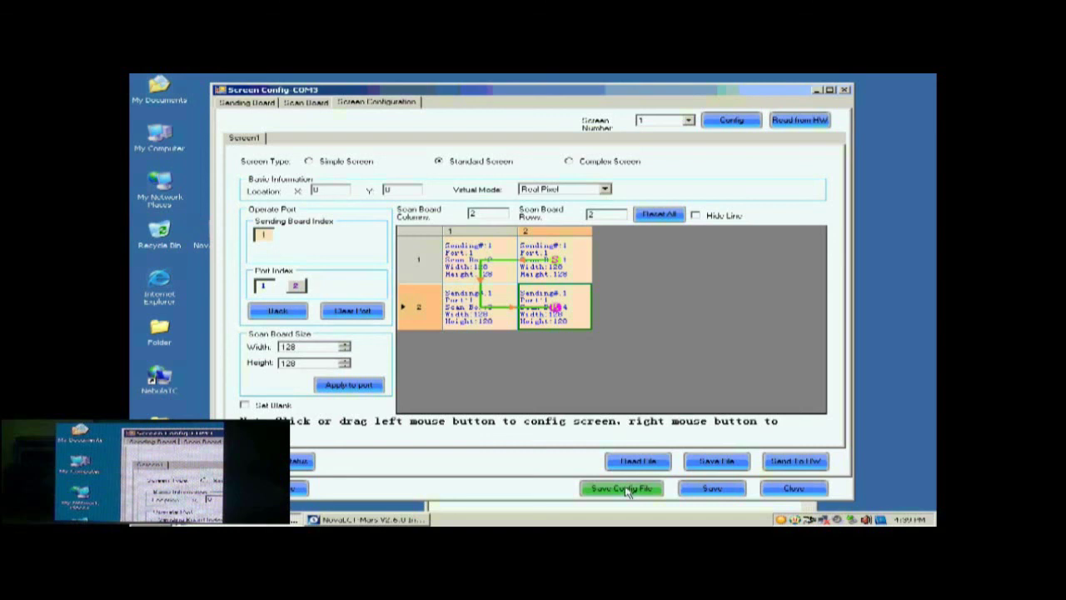
click(626, 489)
- Save the profile as 'buckup data.scfg' on the Desktop and close Screen Config
click(519, 349)
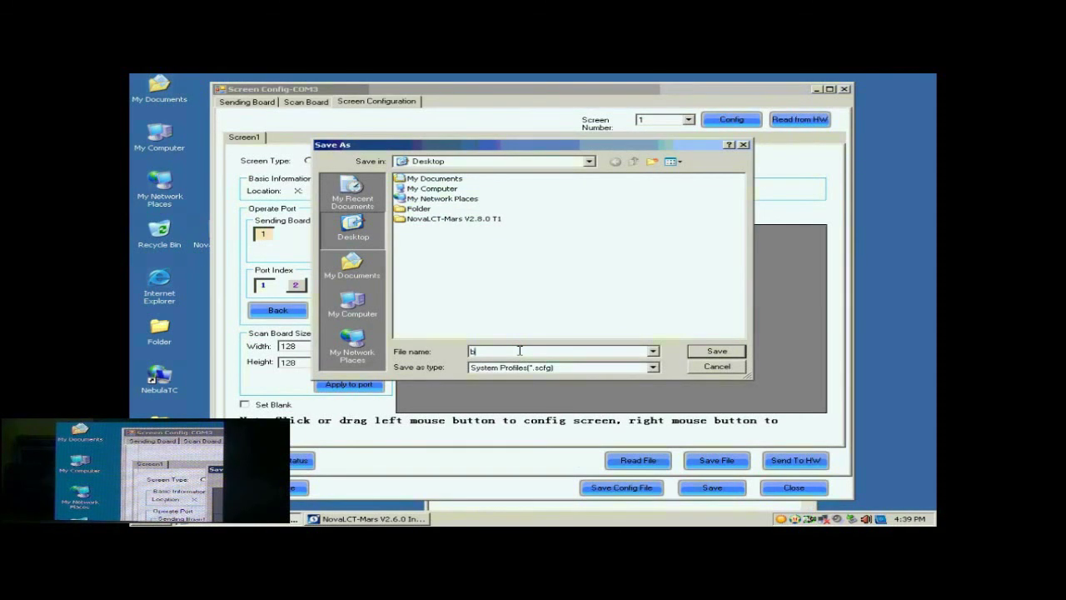
text(buckup data)
click(710, 353)
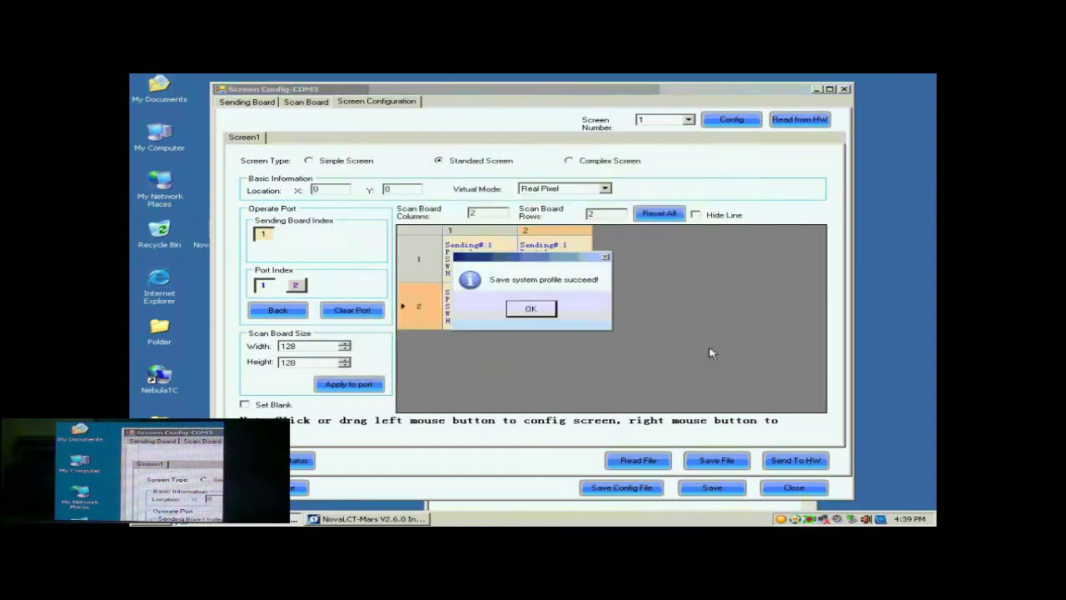
click(548, 309)
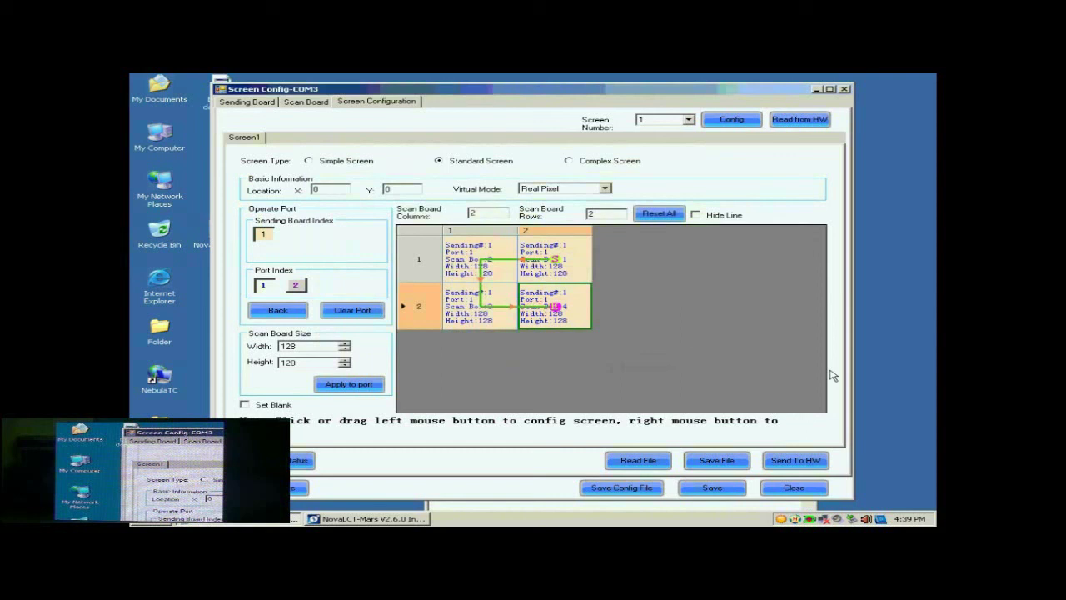
click(796, 488)
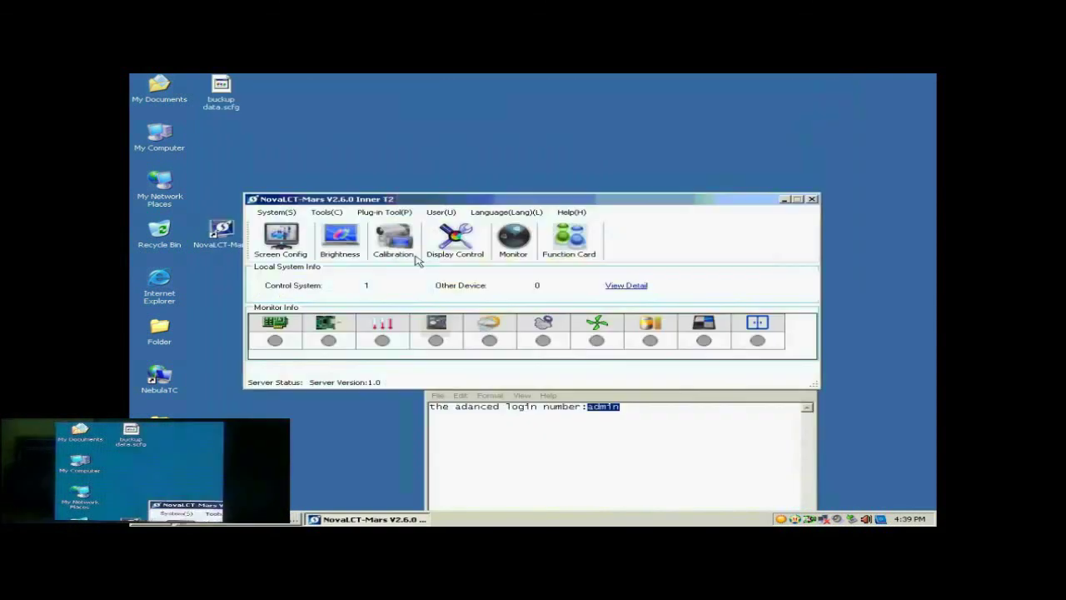
- Load buckup data.scfg via Load Config File and apply it to the screen
click(293, 242)
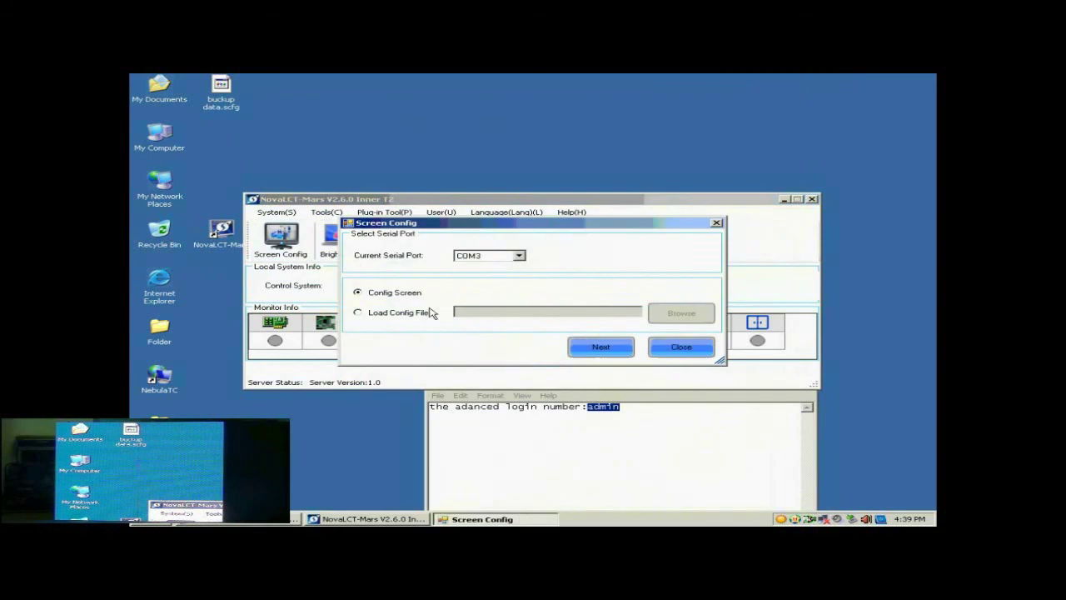
click(397, 314)
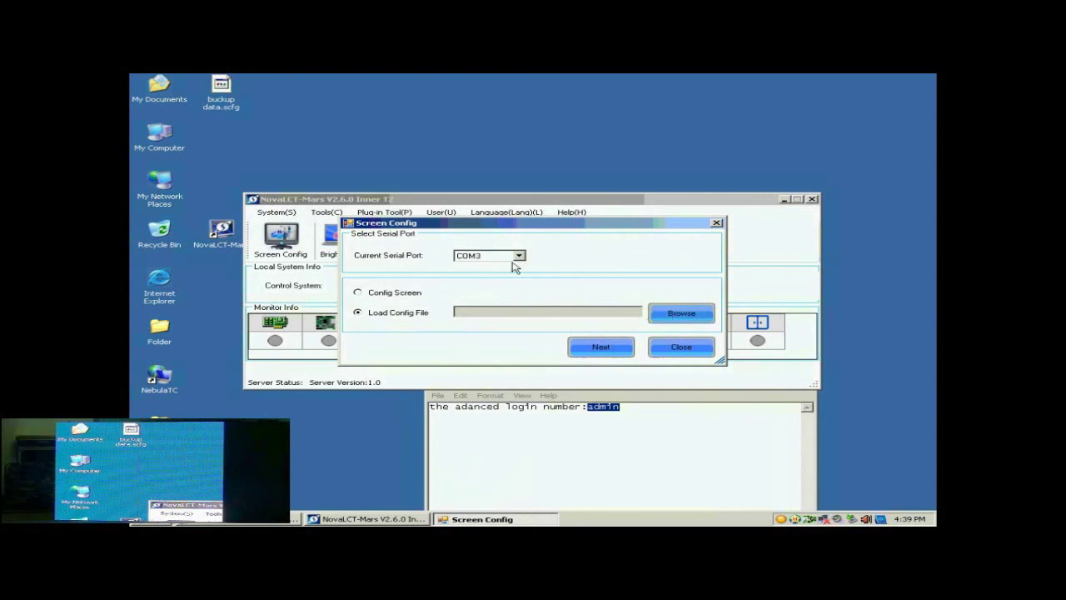
click(663, 311)
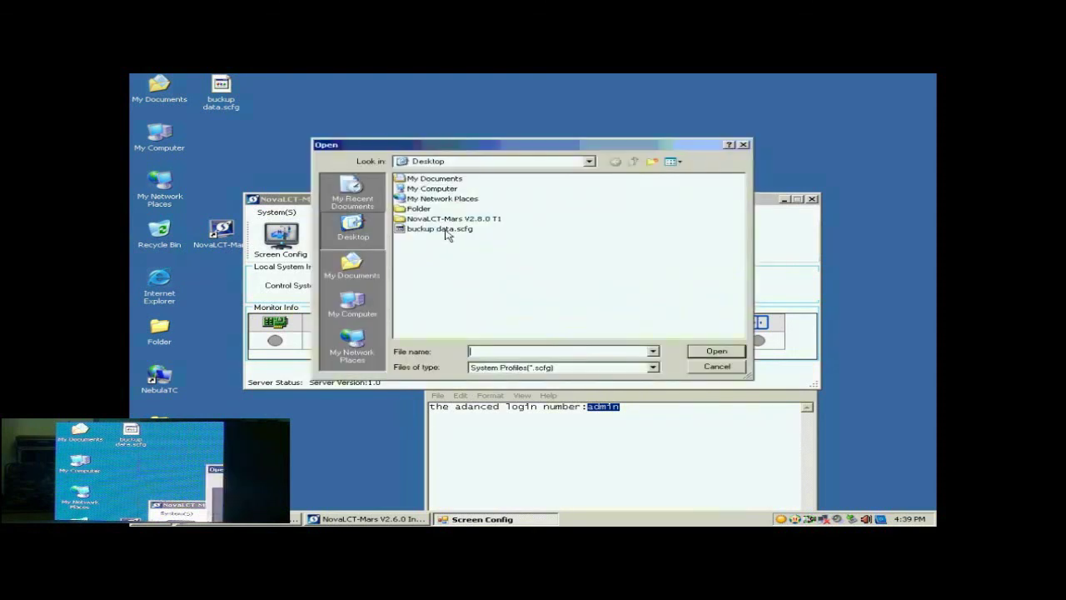
click(439, 229)
click(716, 350)
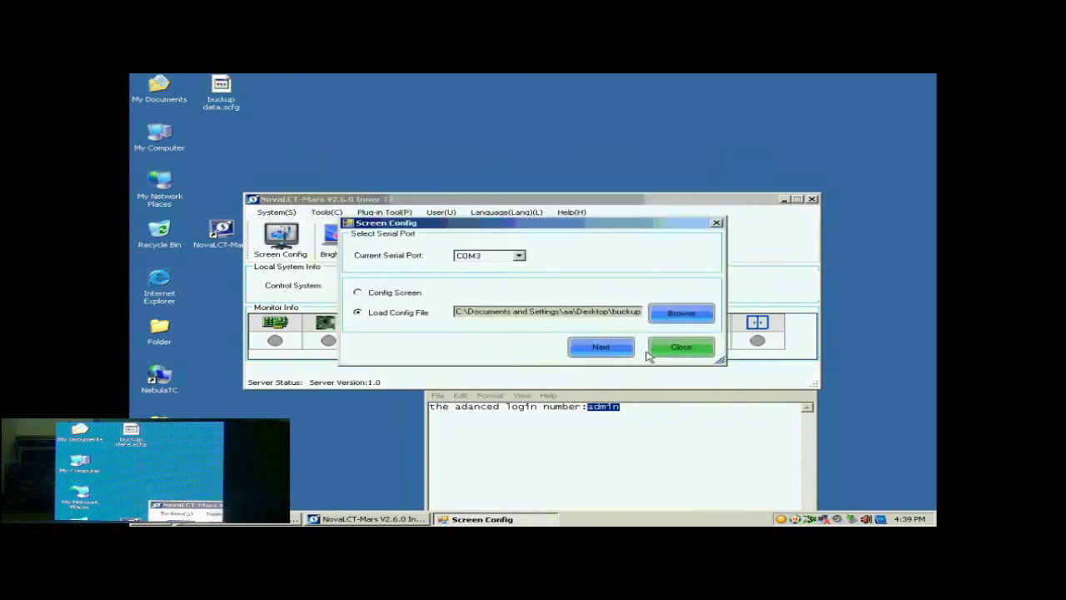
click(607, 349)
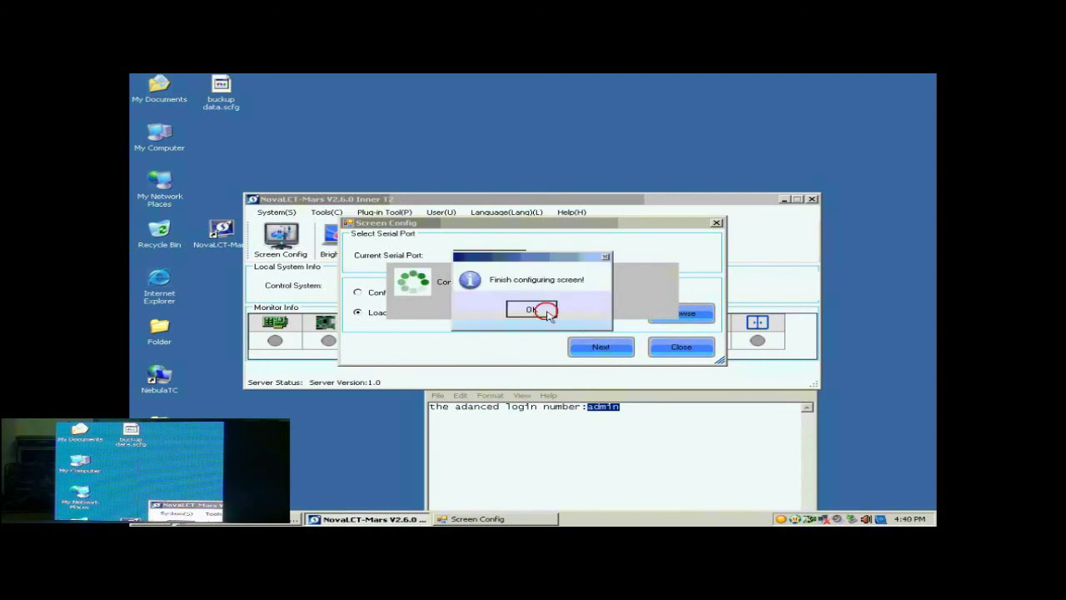
click(541, 309)
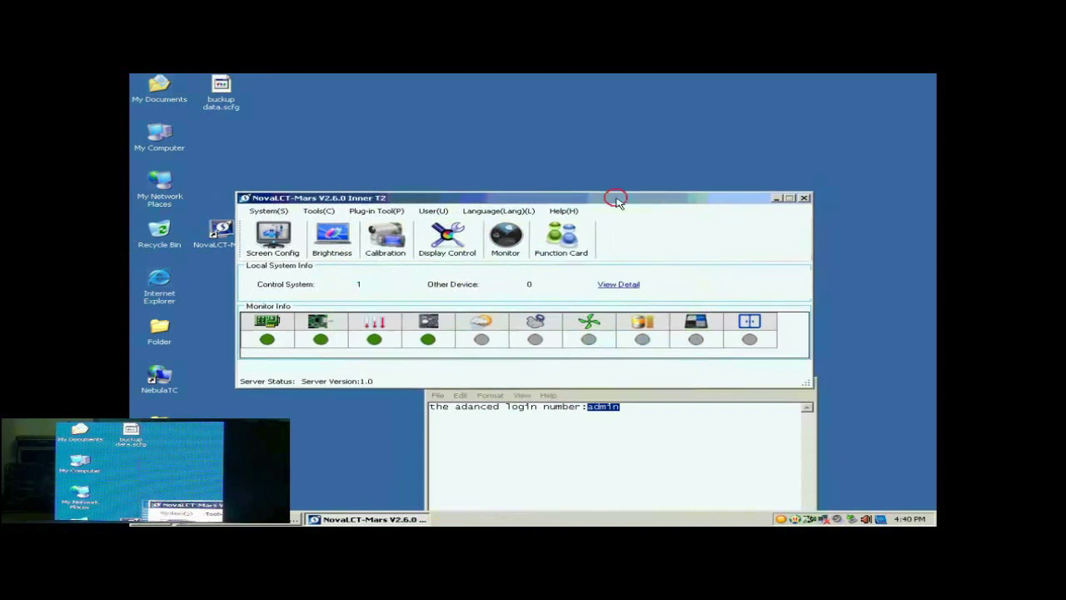